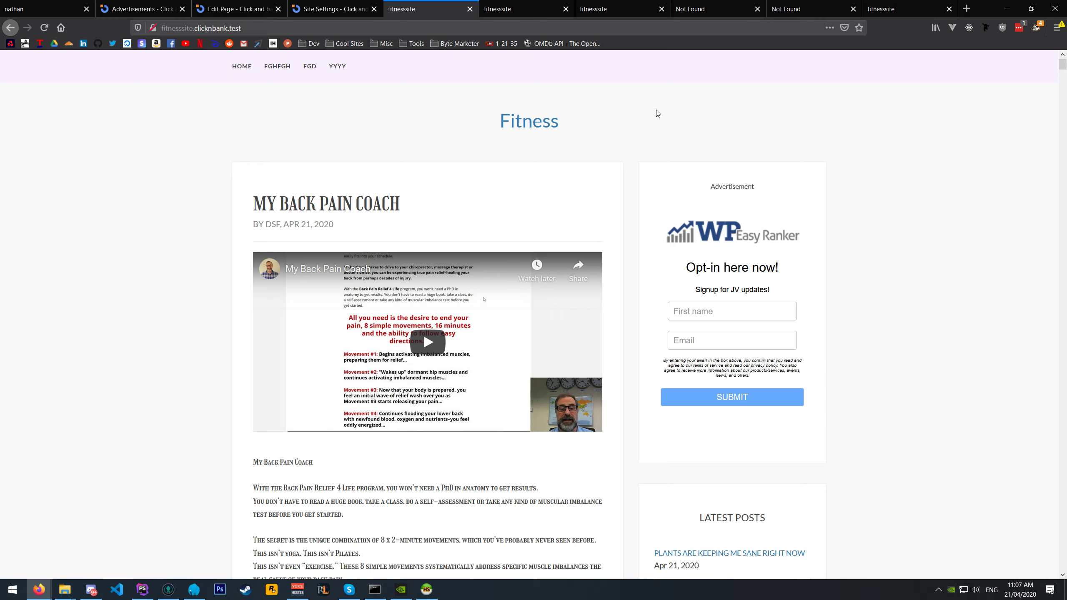
left_click_drag(650, 180, 831, 467)
left_click(705, 105)
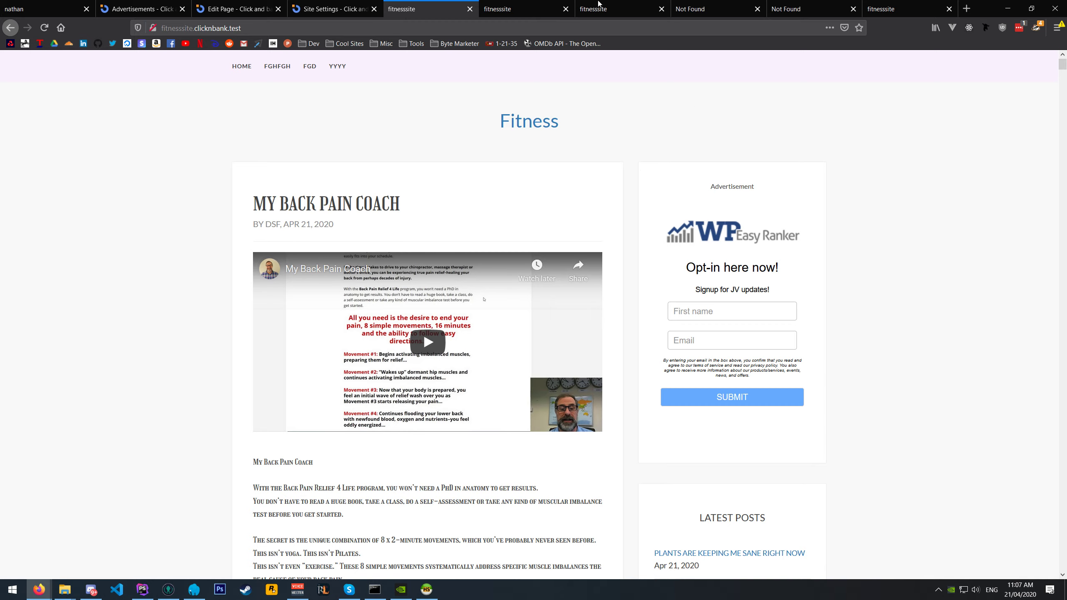
left_click(542, 4)
left_click(588, 4)
left_click(727, 4)
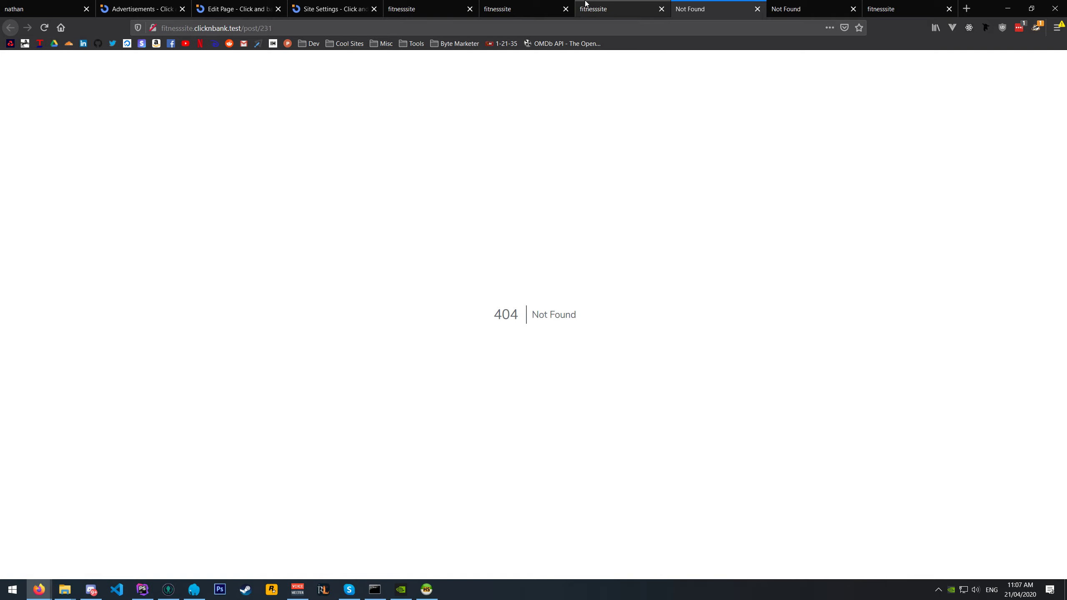
left_click(615, 4)
- In the fitnesssite layout settings, change the body color to a light blue
left_click(334, 9)
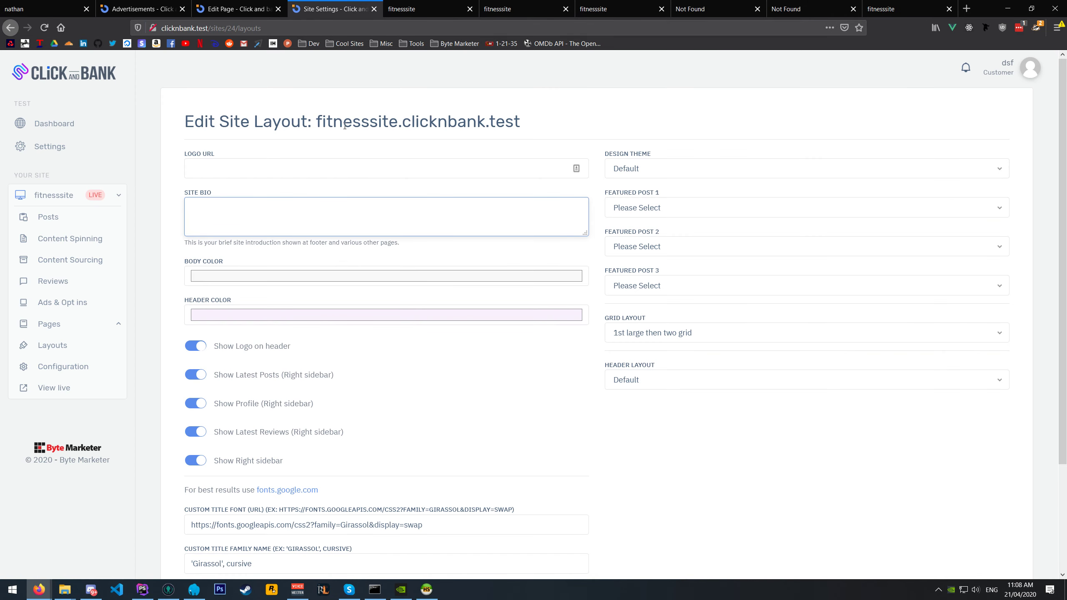
left_click(218, 276)
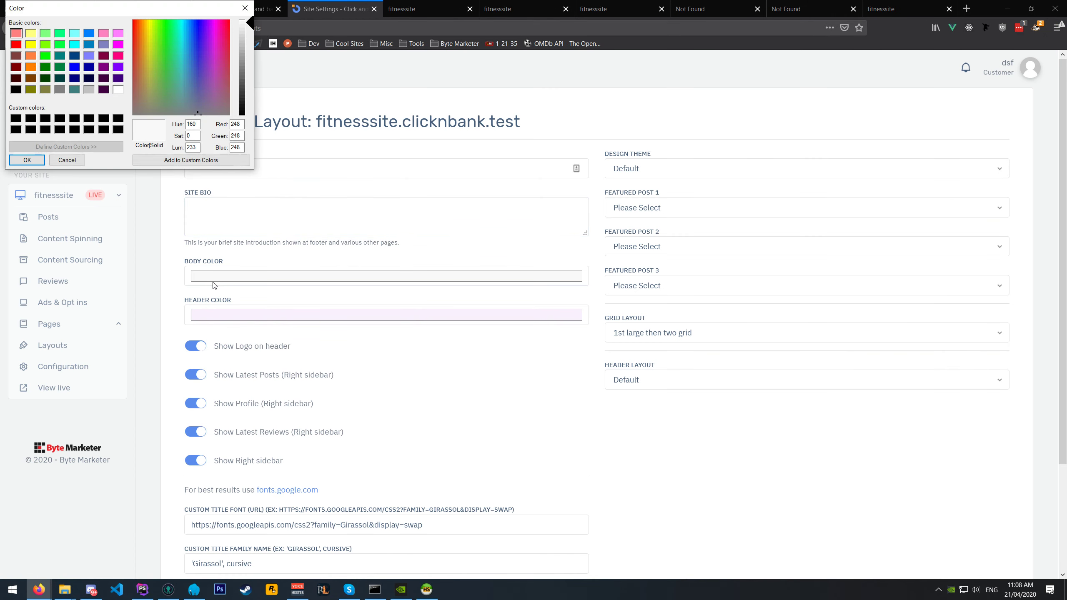
left_click_drag(215, 27, 191, 37)
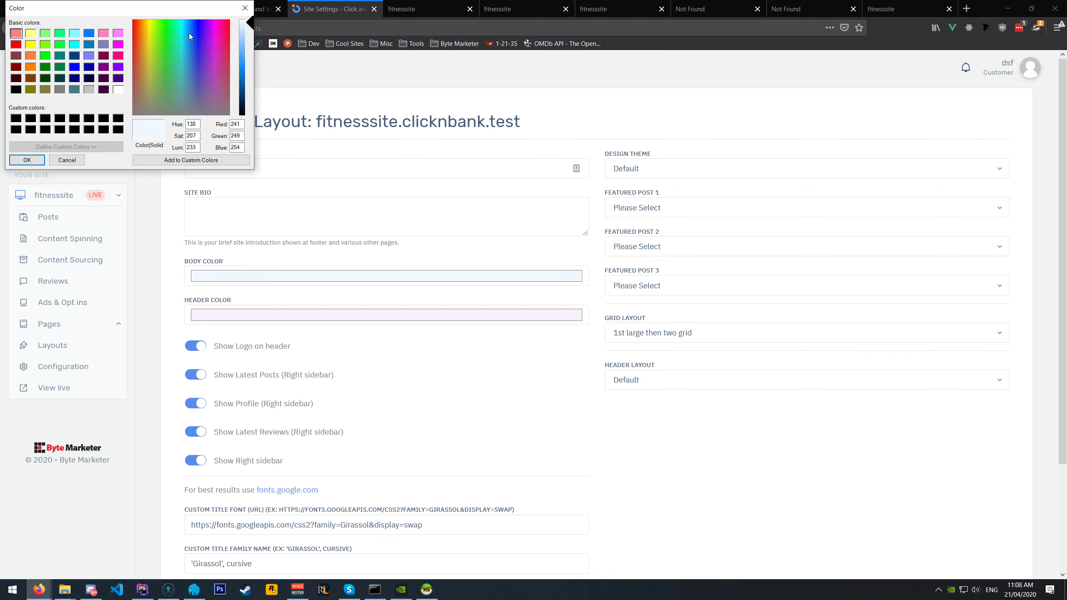
left_click(241, 35)
left_click(27, 160)
- Change the header color to a medium purple by lowering the luminosity of the current color
left_click(210, 315)
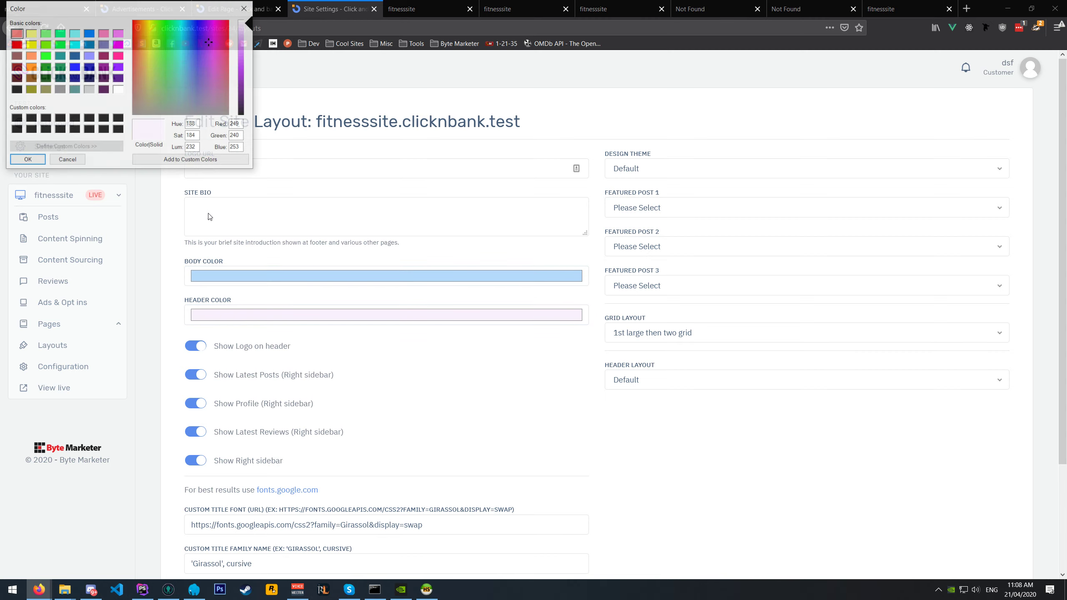
left_click_drag(245, 38, 240, 50)
left_click(29, 160)
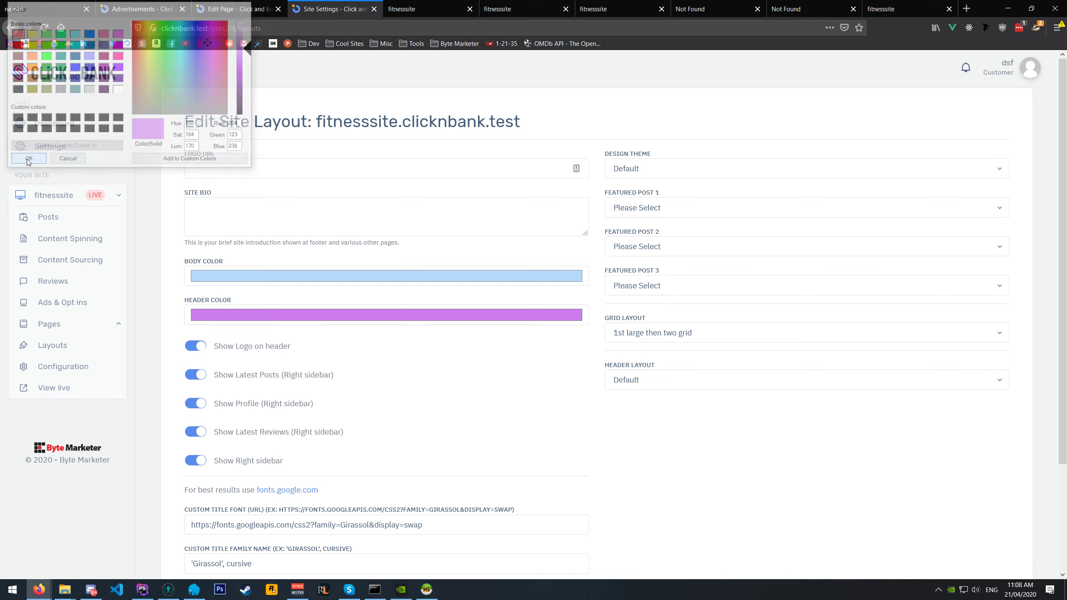
- Save the layout settings and reload the live fitnesssite home page to check the new colors
scroll(251, 442, "down", 3)
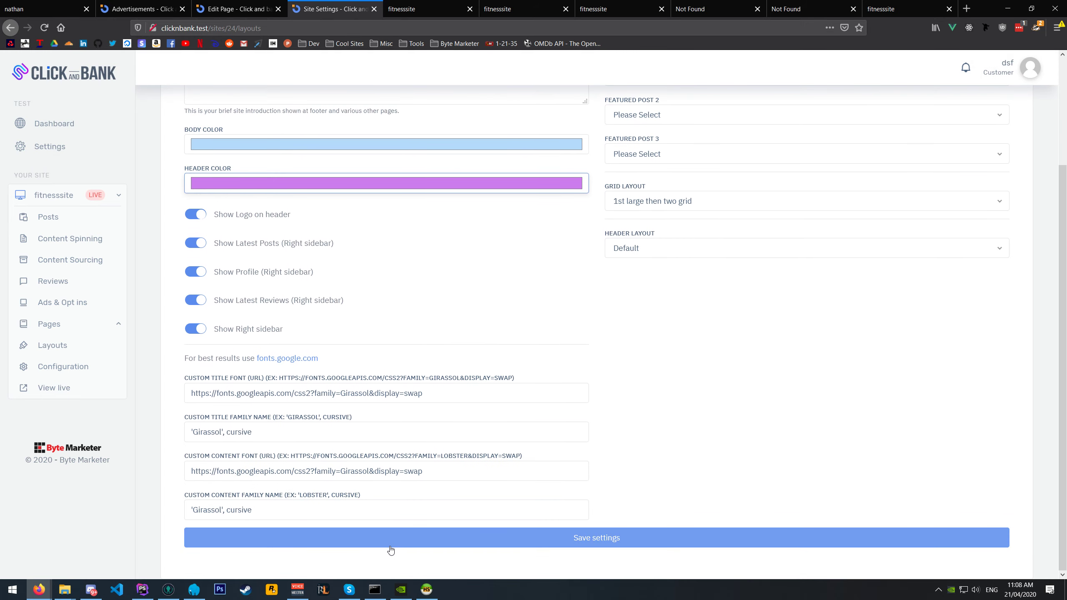
left_click(388, 546)
left_click(425, 9)
key("F5")
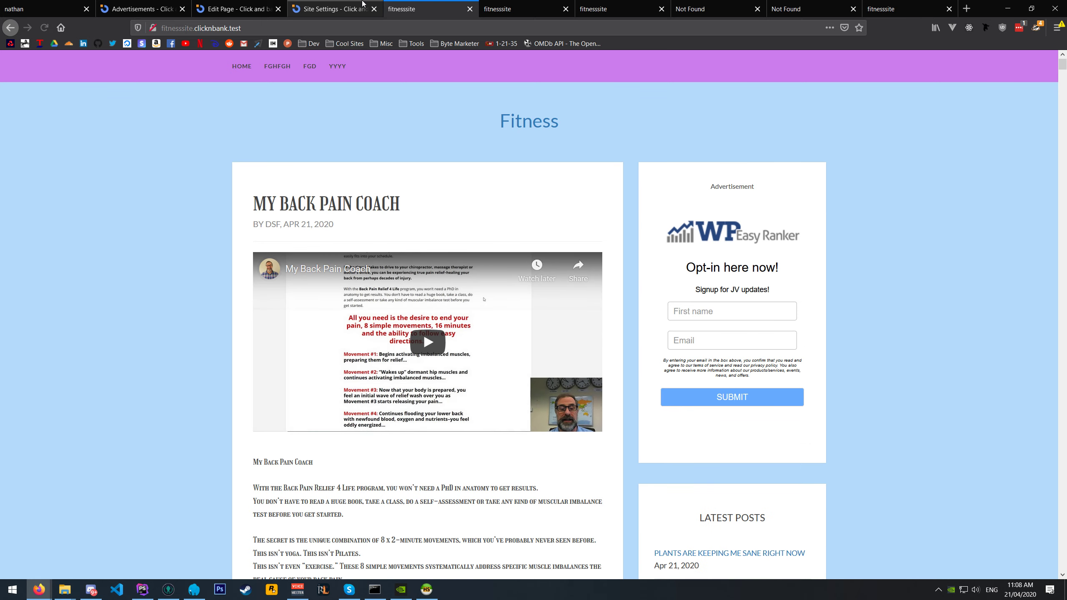
- Turn off latest posts and latest reviews for the right sidebar and save the layout settings
left_click(337, 5)
scroll(316, 258, "down", 4)
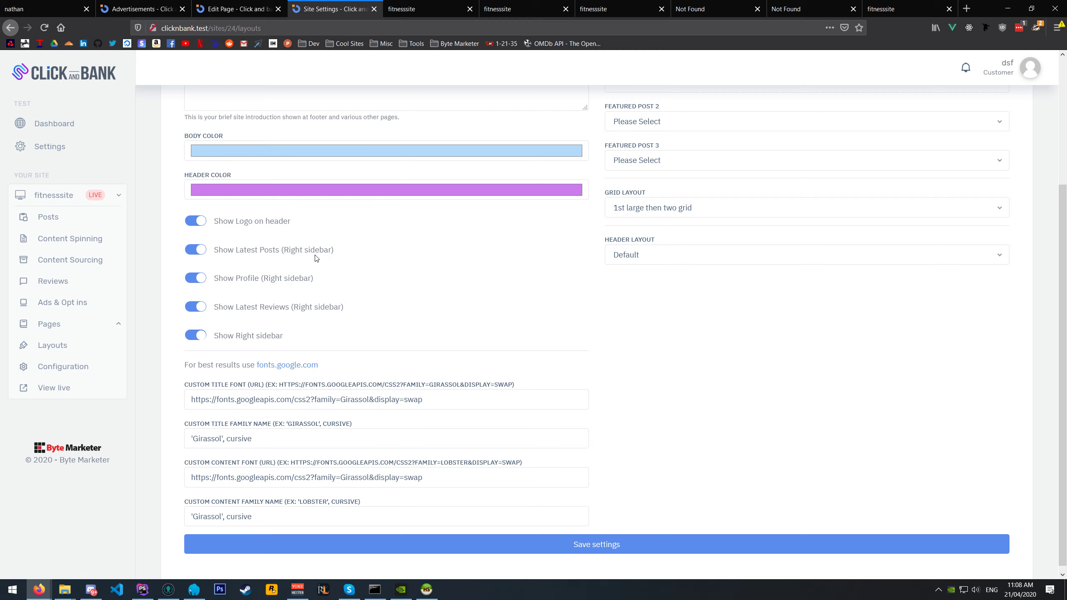
left_click(198, 250)
left_click(196, 307)
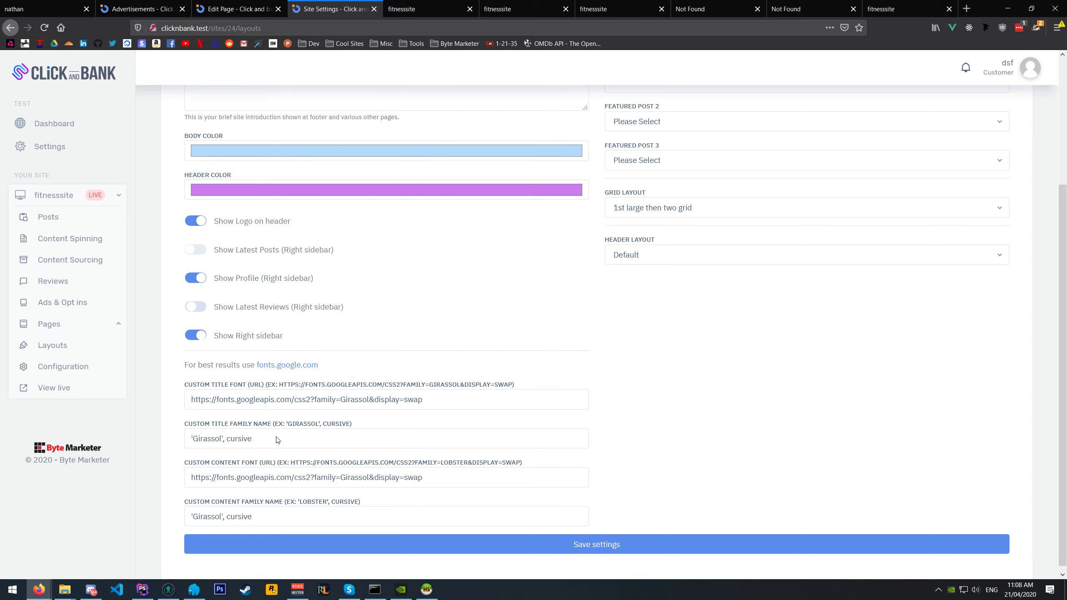
left_click(430, 555)
- Reload the live fitnesssite page and examine which blocks the right sidebar shows
left_click(475, 8)
key("F5")
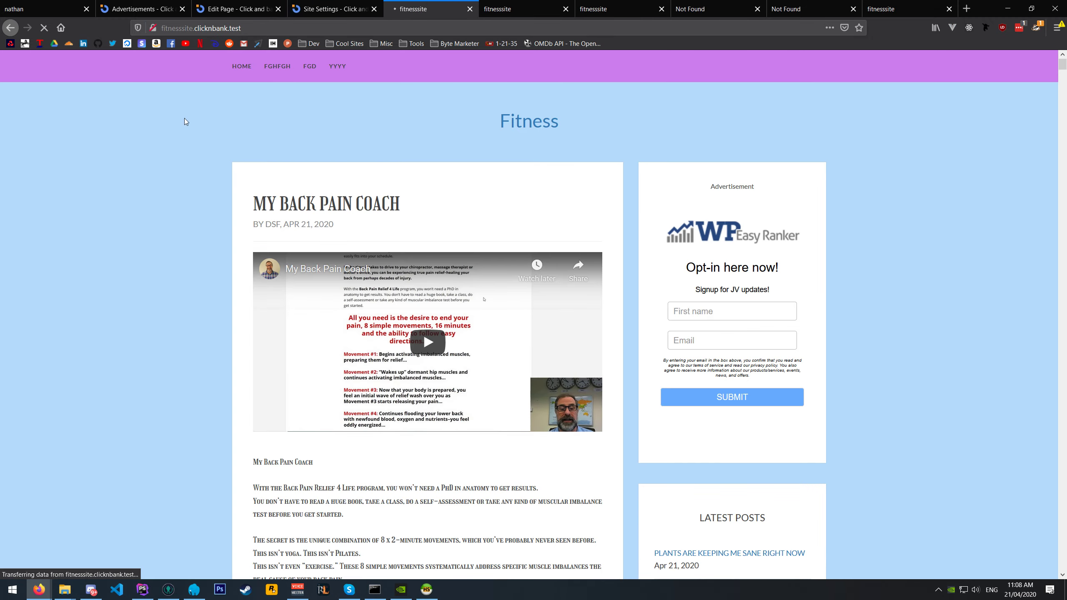
scroll(479, 213, "down", 5)
scroll(479, 213, "up", 2)
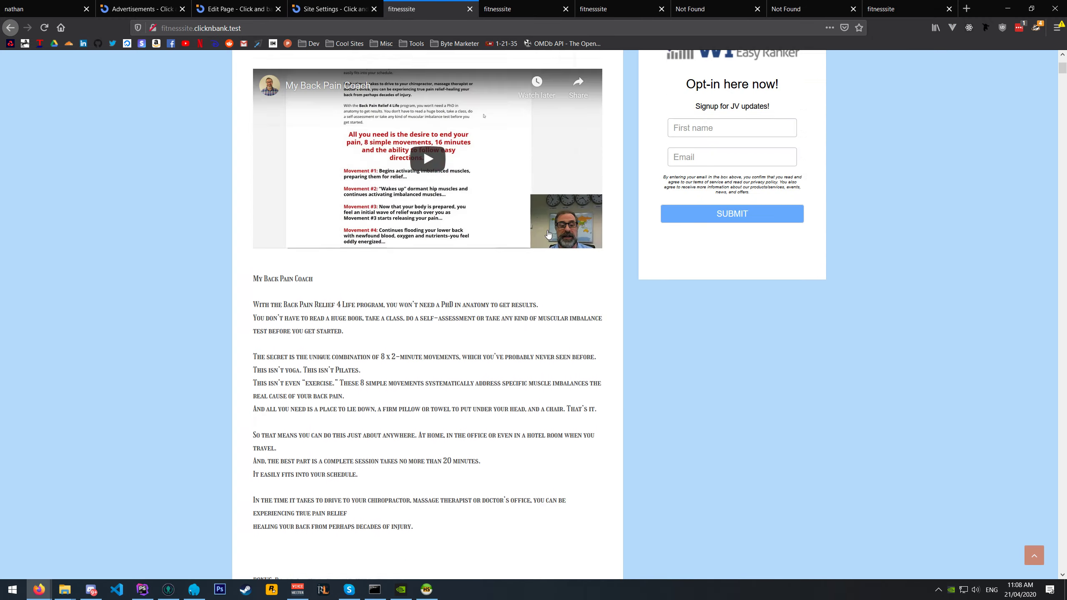
- Hide the whole right sidebar in the layout settings, save, and reload the live site to check it
left_click(323, 8)
scroll(250, 490, "down", 4)
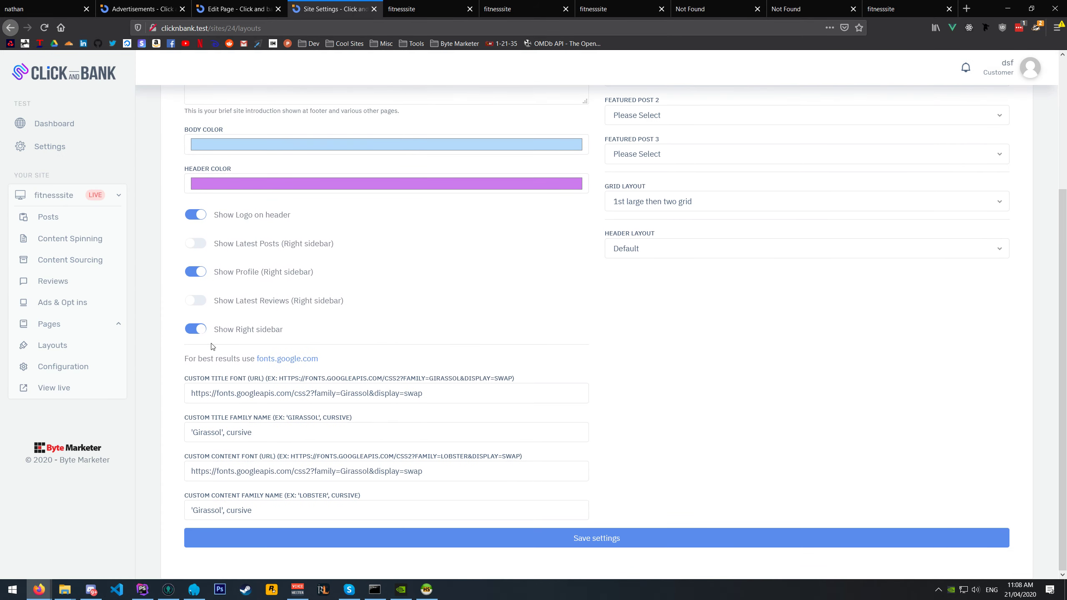
left_click(194, 329)
left_click(395, 544)
left_click(452, 8)
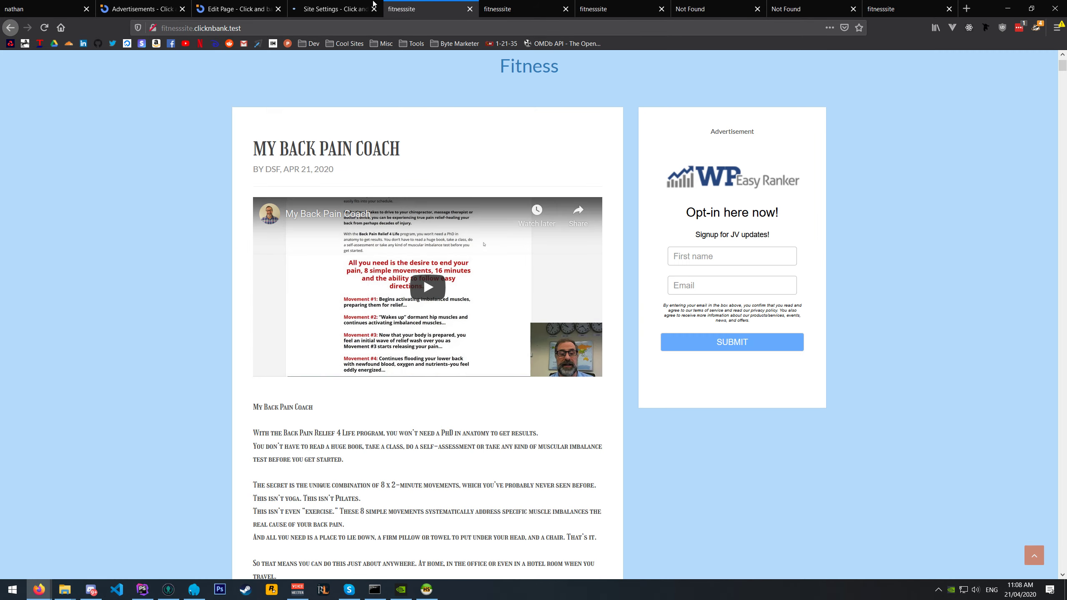
key("F5")
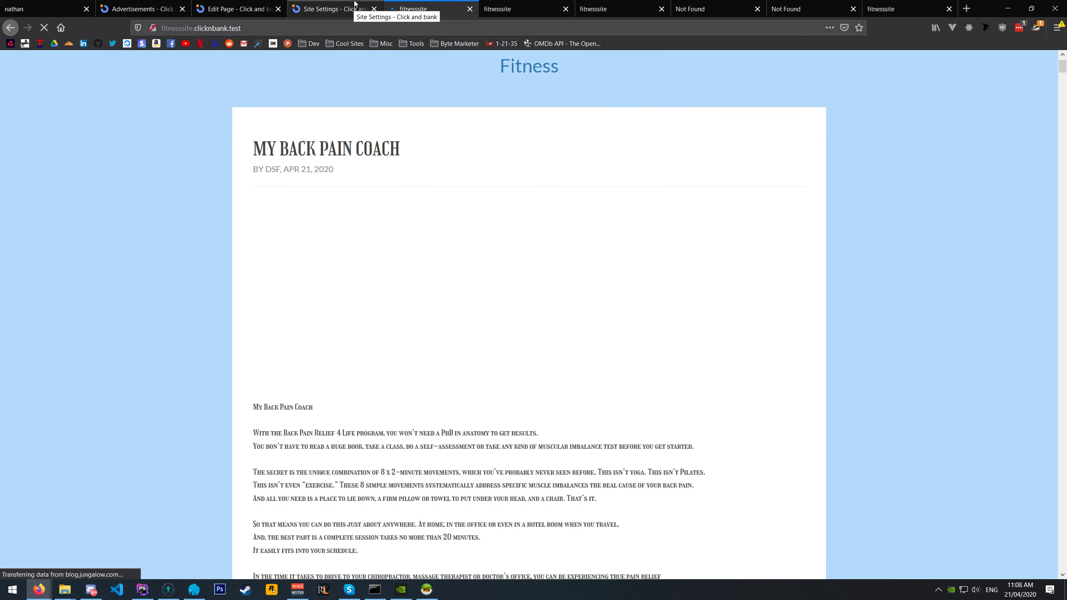
- Turn latest posts, latest reviews and the right sidebar back on in the layout settings
left_click(354, 4)
left_click(196, 414)
left_click(195, 471)
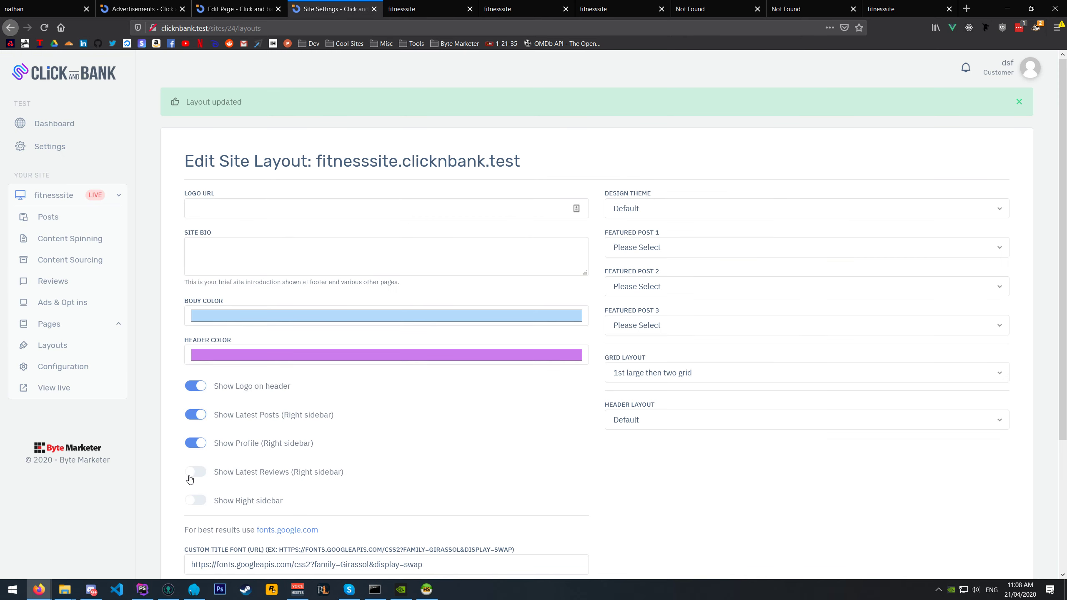
left_click(195, 500)
- Try the Wide, Big banner and Carousel design themes in turn to see the fields each one offers
left_click(678, 214)
left_click(647, 239)
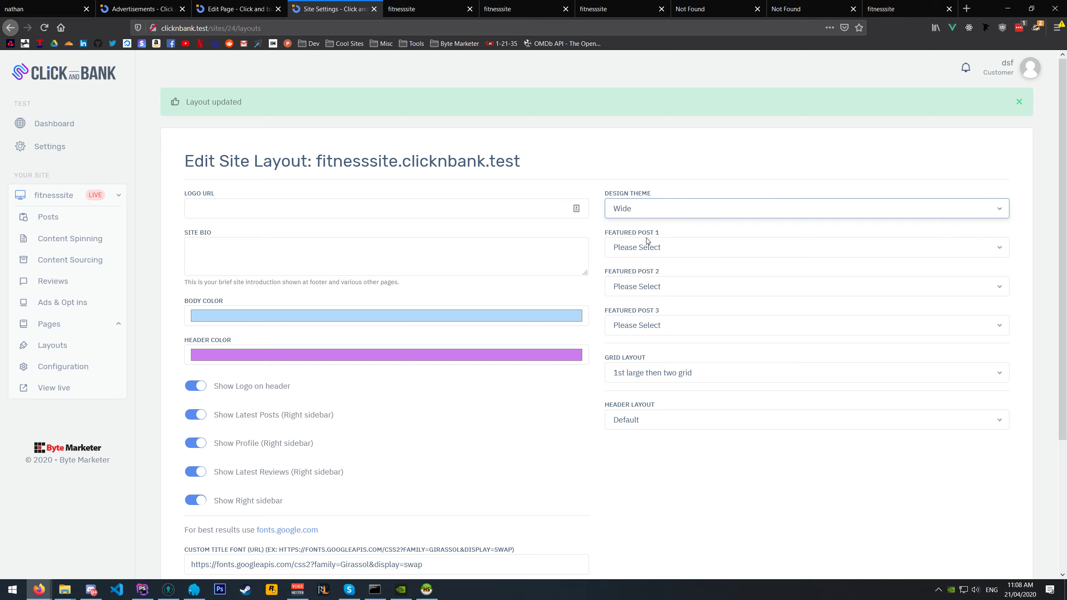
left_click(645, 209)
left_click(627, 254)
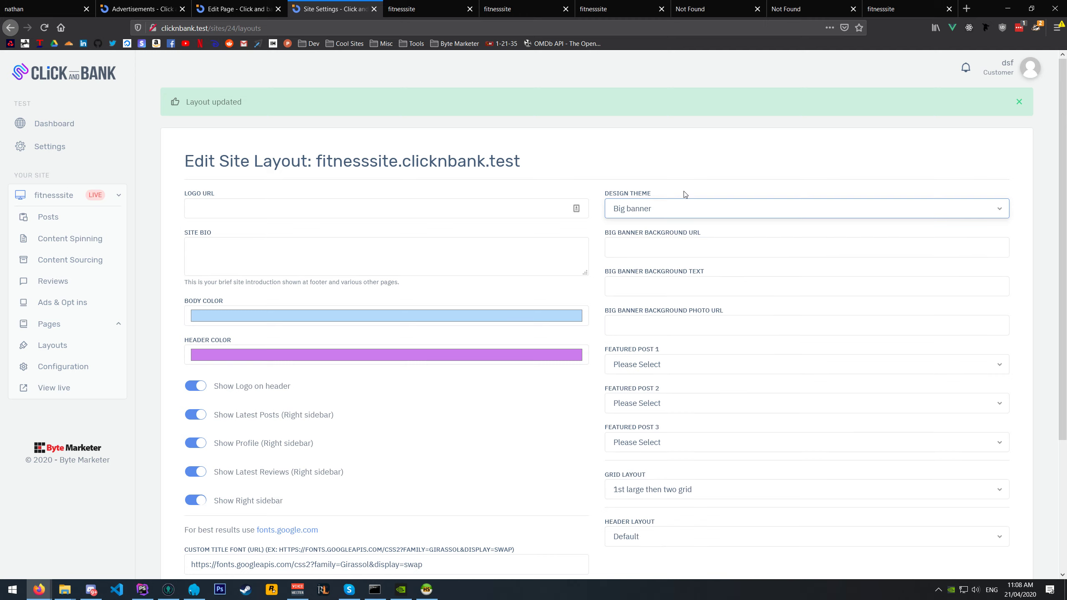
left_click(648, 253)
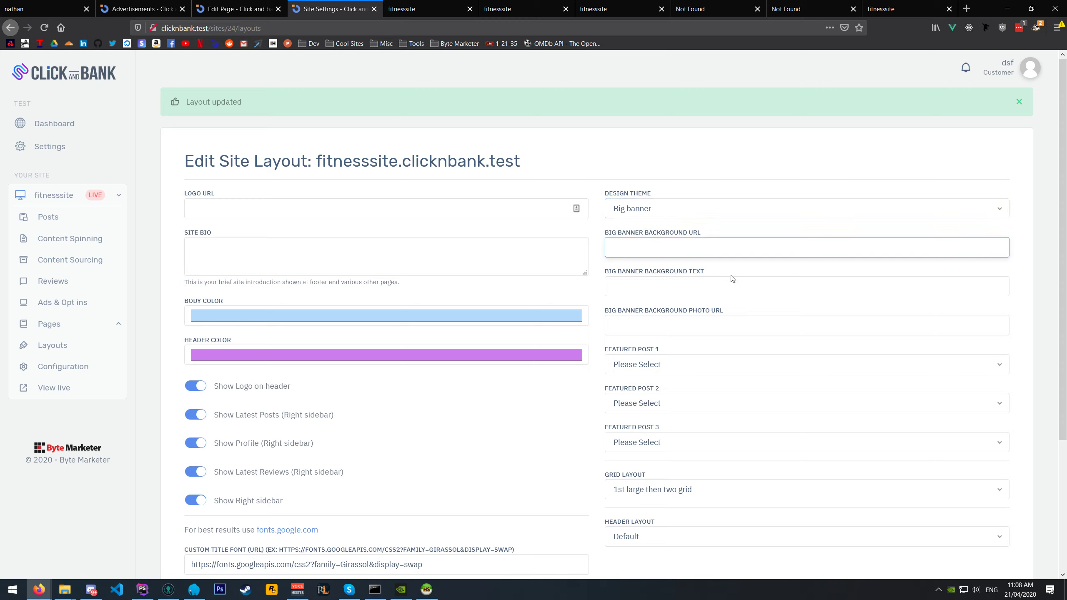
left_click(655, 214)
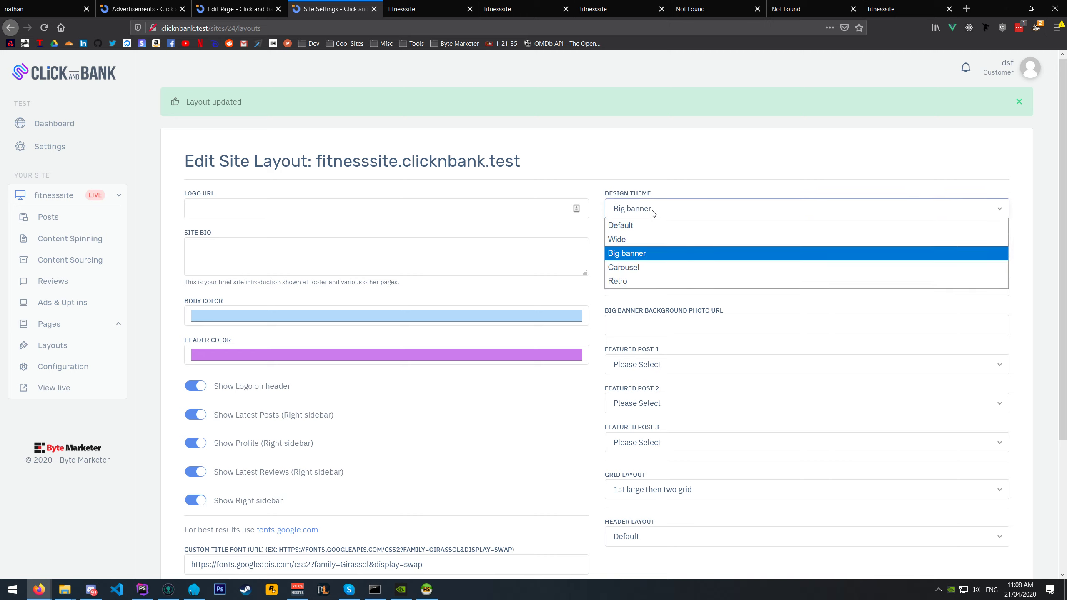
left_click(639, 267)
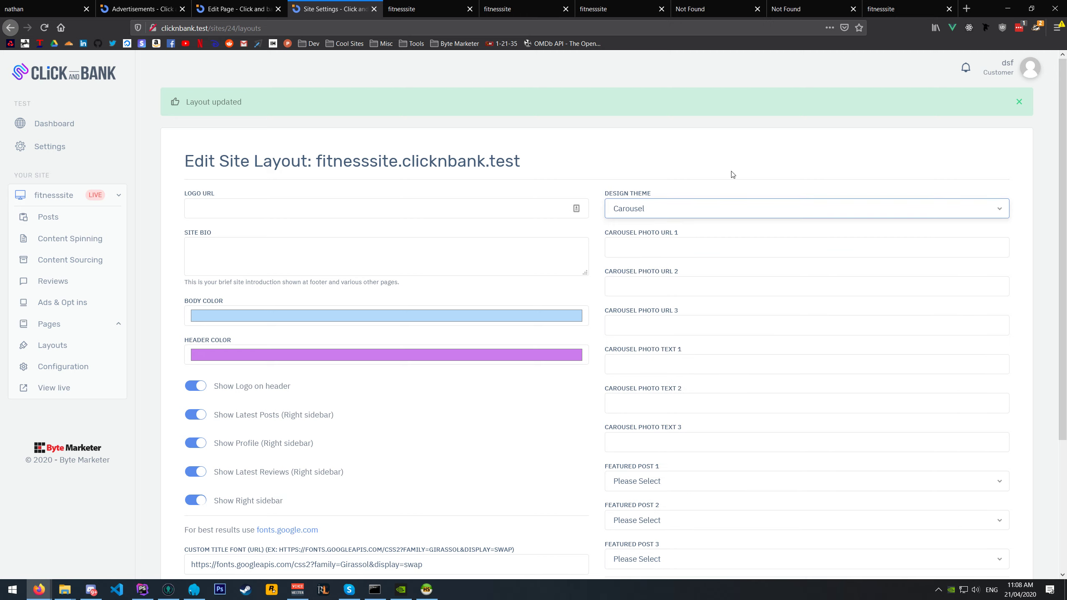
left_click(728, 161)
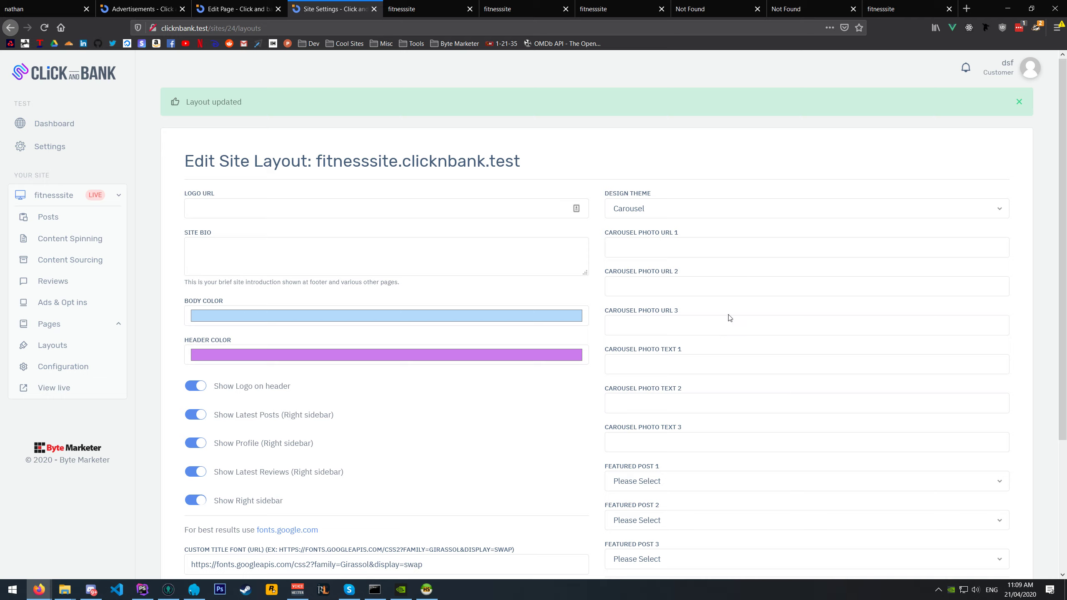
- Set the design theme to Retro, save the layout settings, and reload the live site to check it
left_click(654, 207)
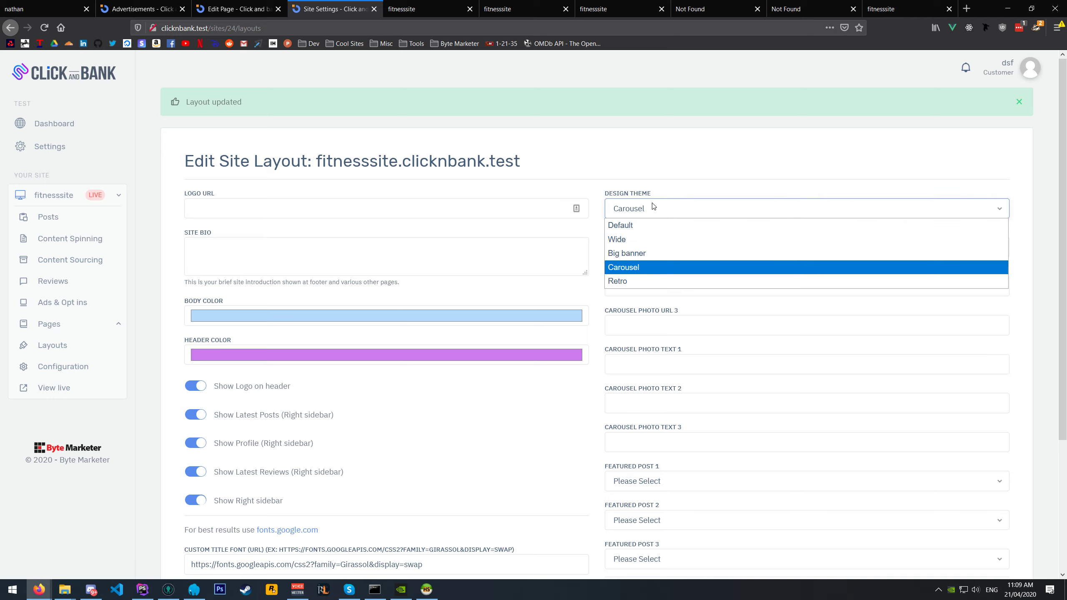
left_click(632, 282)
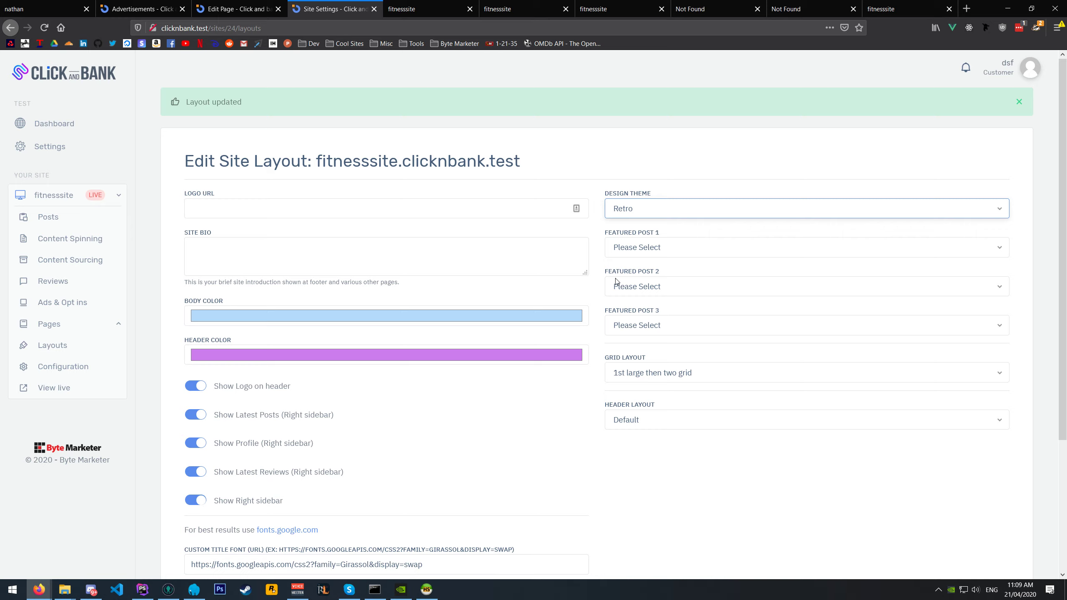
scroll(617, 282, "down", 10)
left_click(582, 542)
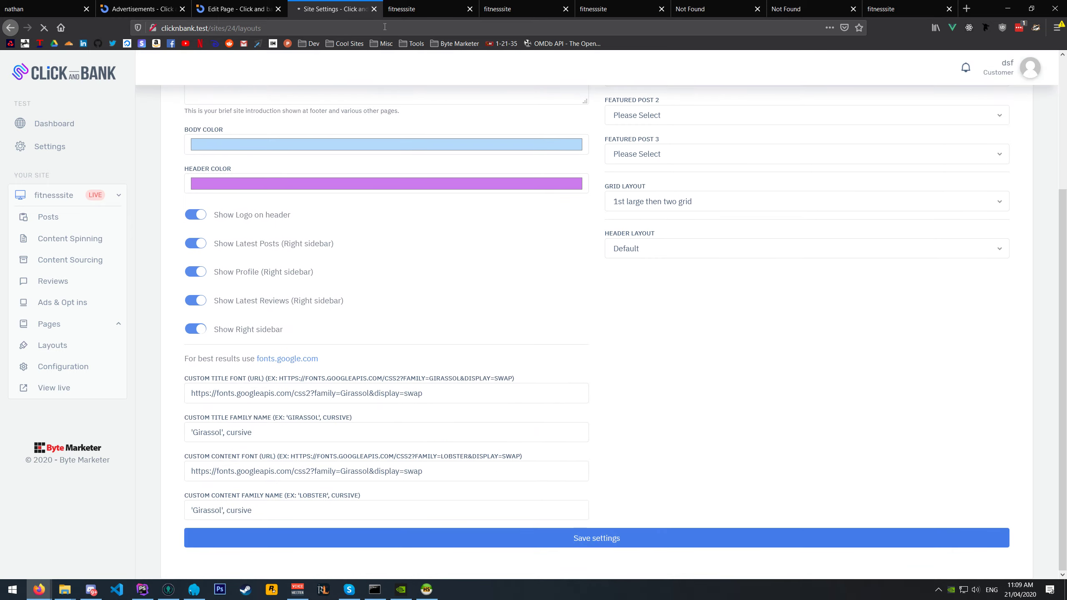
left_click(388, 6)
key("F5")
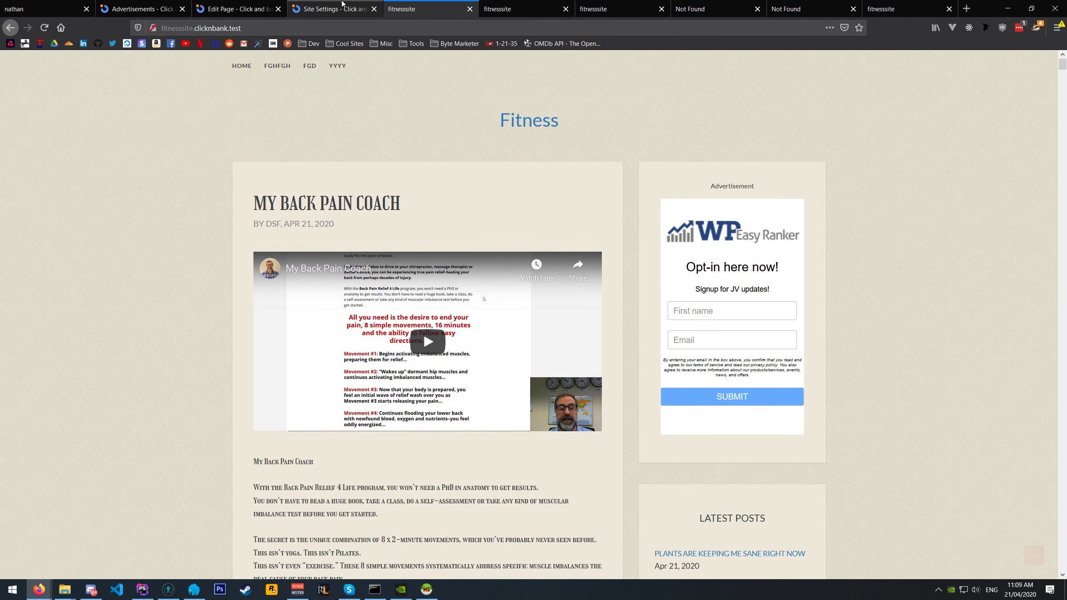
- Set Featured Post 1 to "Plants are Keeping me Sane Right Now" and Featured Post 2 to "TIU31 Recipe – Cranberry Orange Mini Muffins"
left_click(340, 5)
left_click(609, 251)
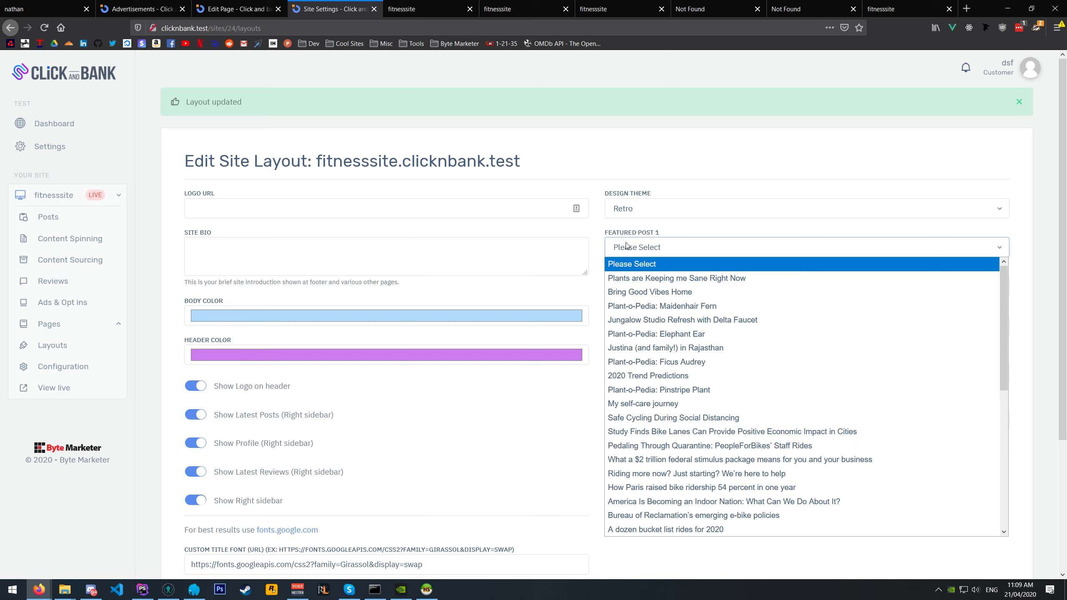
left_click(654, 278)
left_click(692, 293)
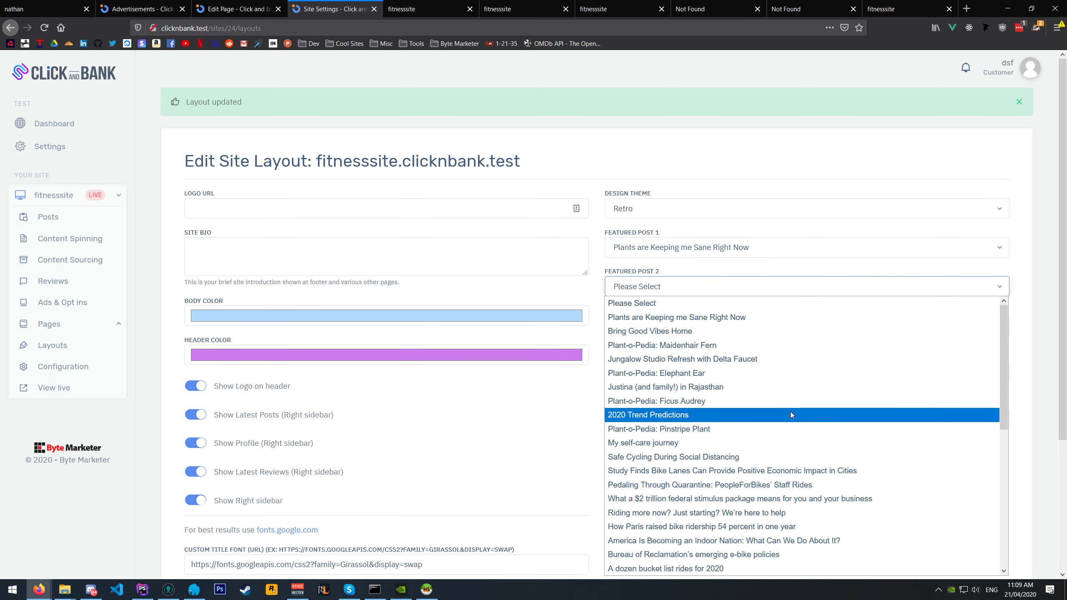
scroll(663, 402, "down", 10)
left_click(734, 541)
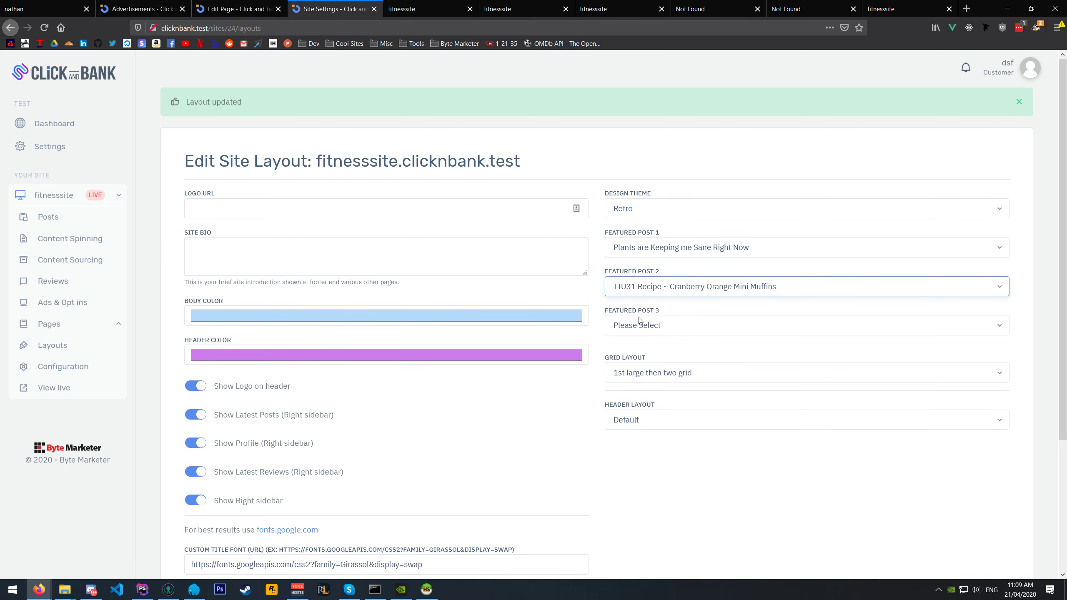
- Set Featured Post 3 to "Cinnamon Roll Protein Waffles", save the layout settings, and reload the live site
left_click(620, 327)
scroll(664, 286, "down", 5)
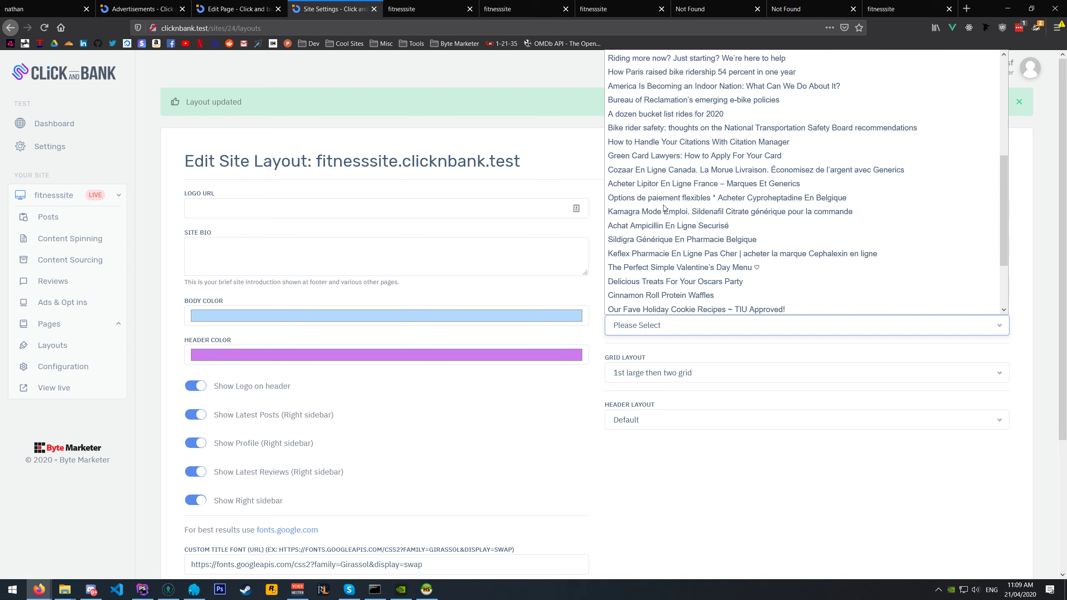
left_click(664, 296)
scroll(706, 420, "down", 5)
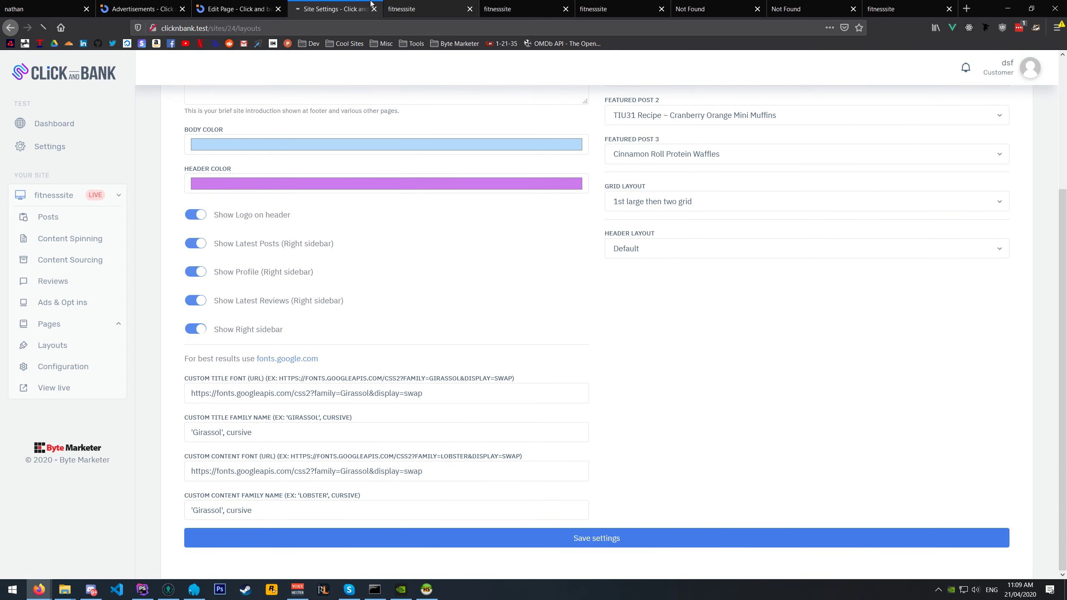
left_click(706, 540)
left_click(415, 5)
left_click(44, 29)
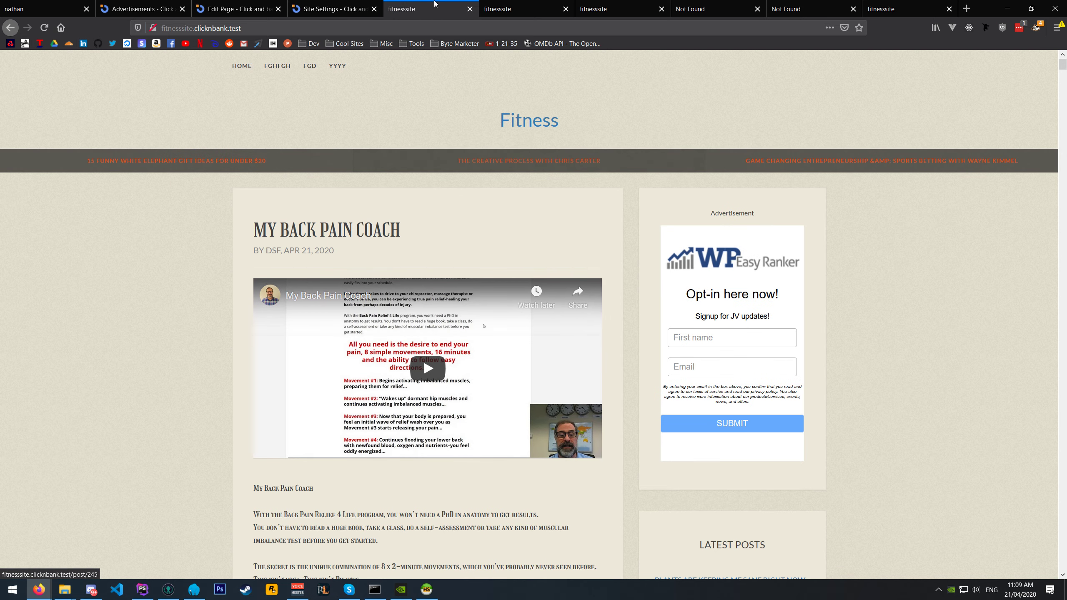
- Review the available grid layout options and compare them with how the My Back Pain Coach post is laid out on the live site
left_click(328, 5)
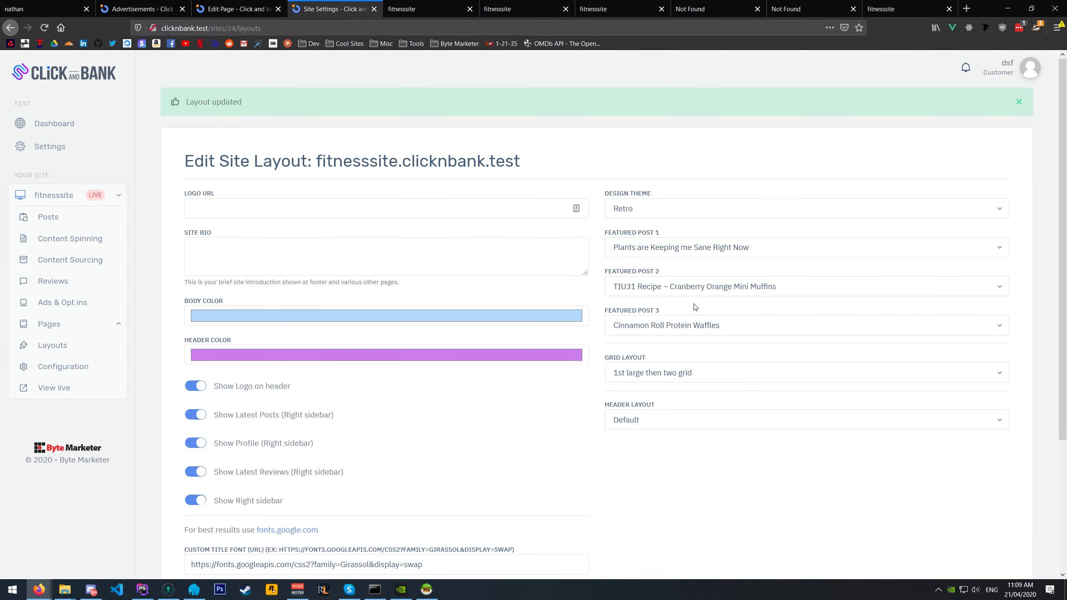
left_click(646, 373)
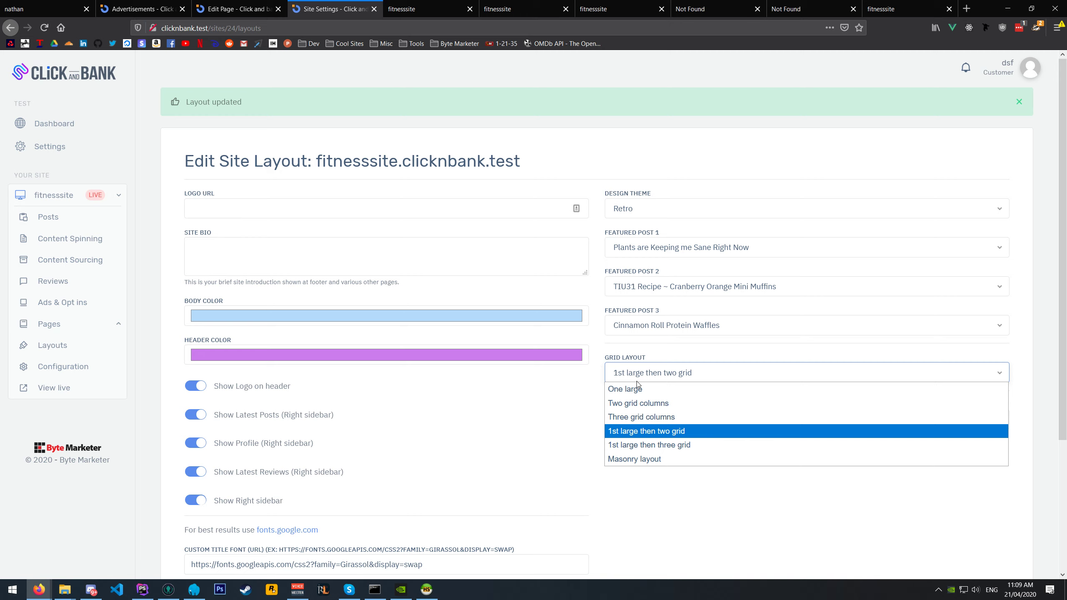
left_click(436, 5)
scroll(417, 249, "down", 6)
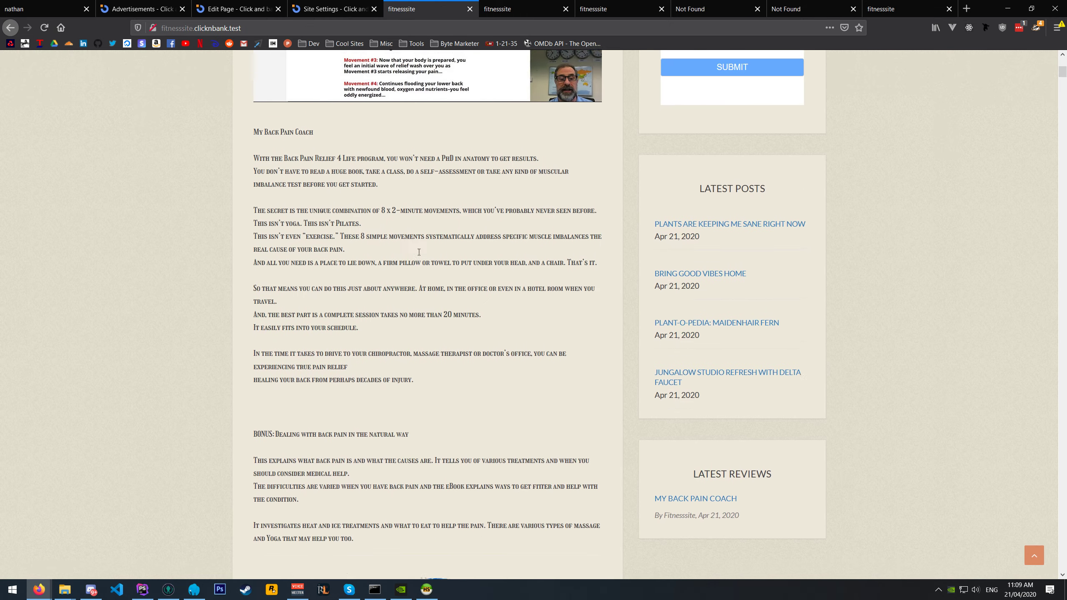
scroll(404, 219, "up", 5)
left_click_drag(297, 176, 395, 176)
left_click(334, 8)
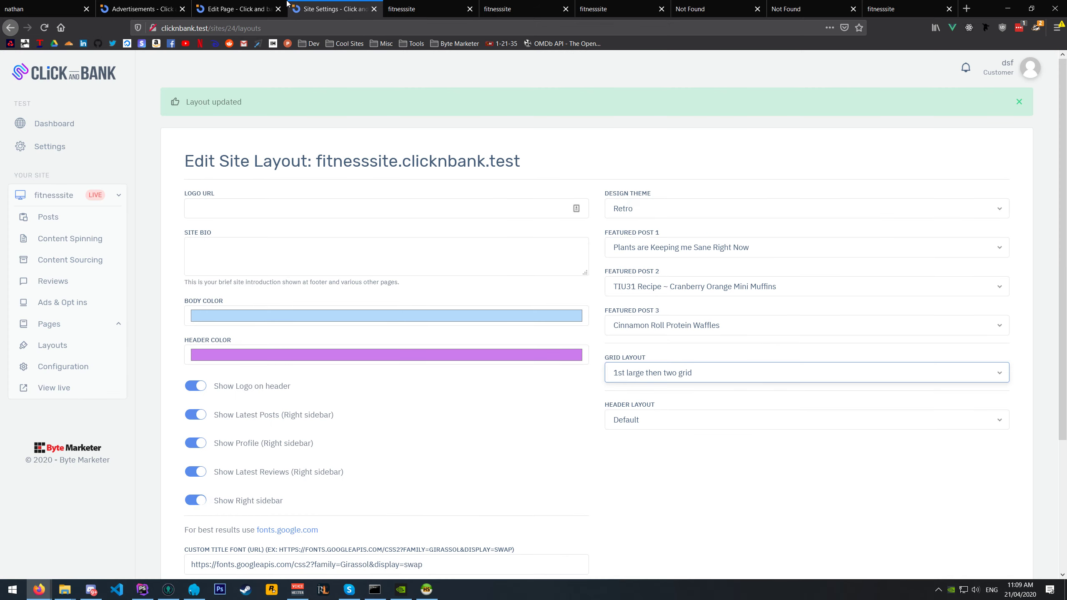
- Set the design theme to Wide, save the layout settings, and reload the live site
left_click(627, 209)
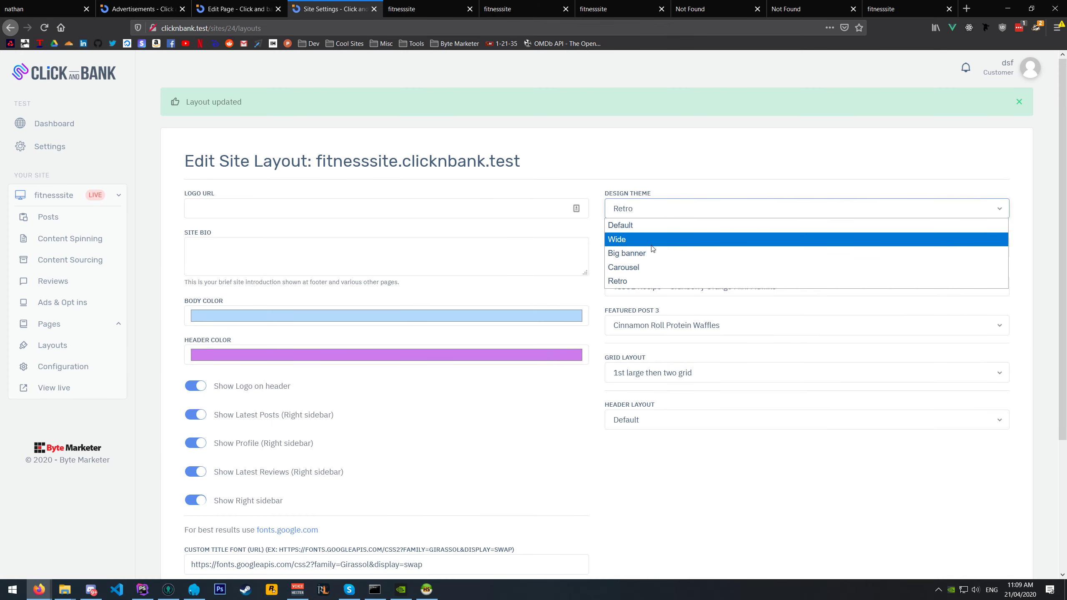
left_click(654, 235)
scroll(551, 551, "down", 4)
left_click(552, 546)
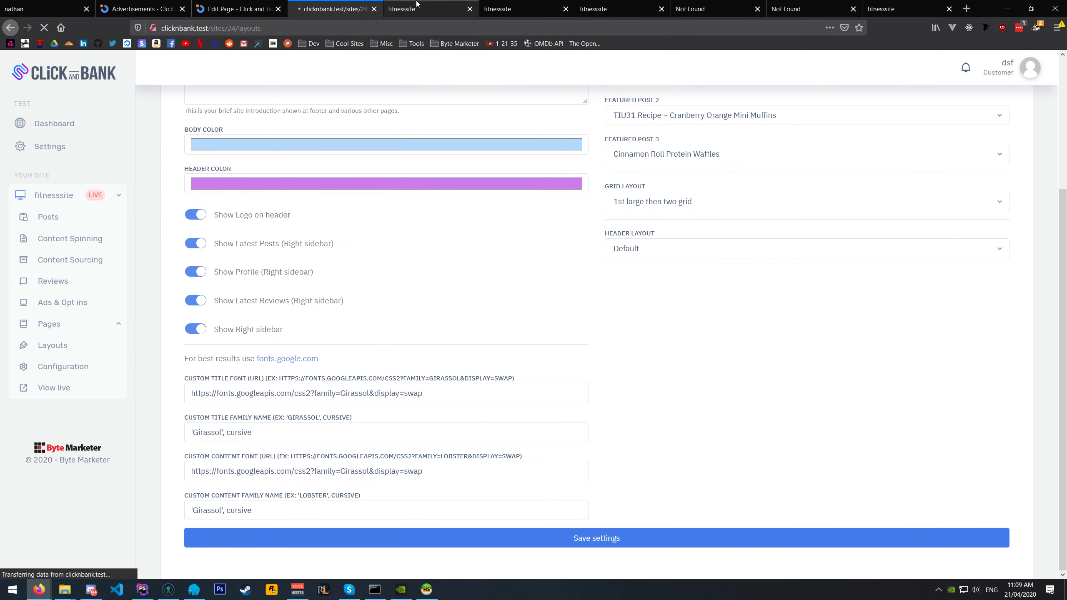
left_click(388, 7)
key("F5")
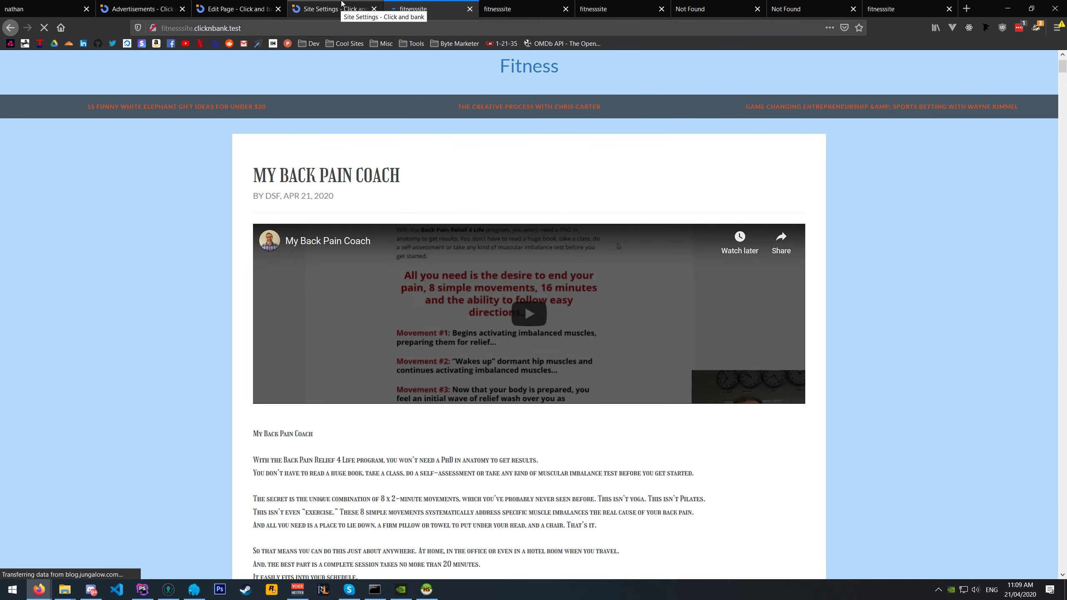
- Choose "1st large then two grid" as the grid layout, save the settings, and check the post arrangement on the reloaded live site
left_click(334, 5)
left_click(650, 378)
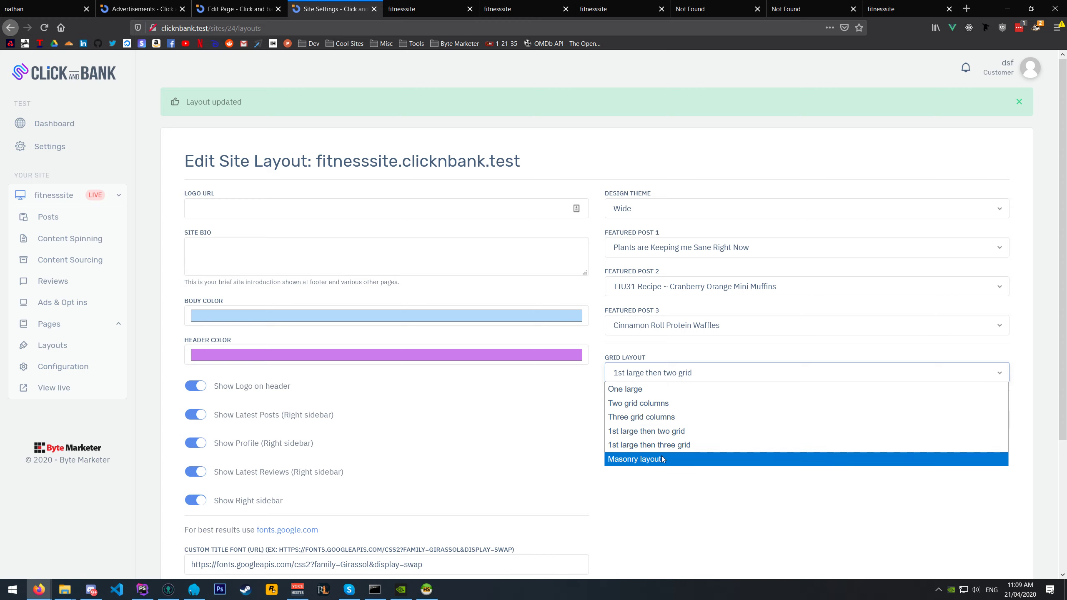
left_click(658, 431)
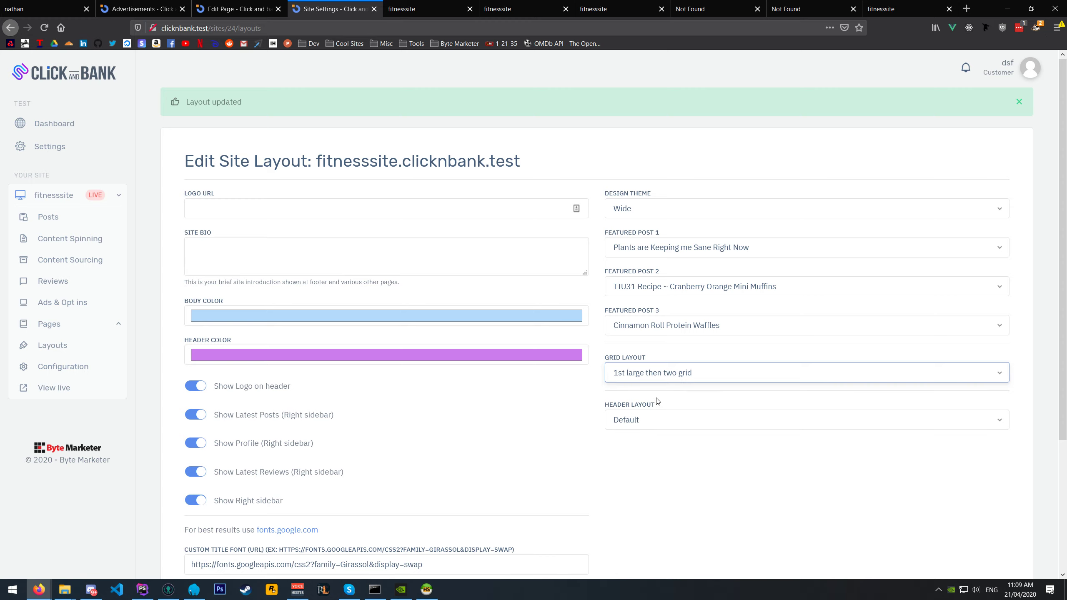
scroll(637, 418, "down", 4)
left_click(522, 544)
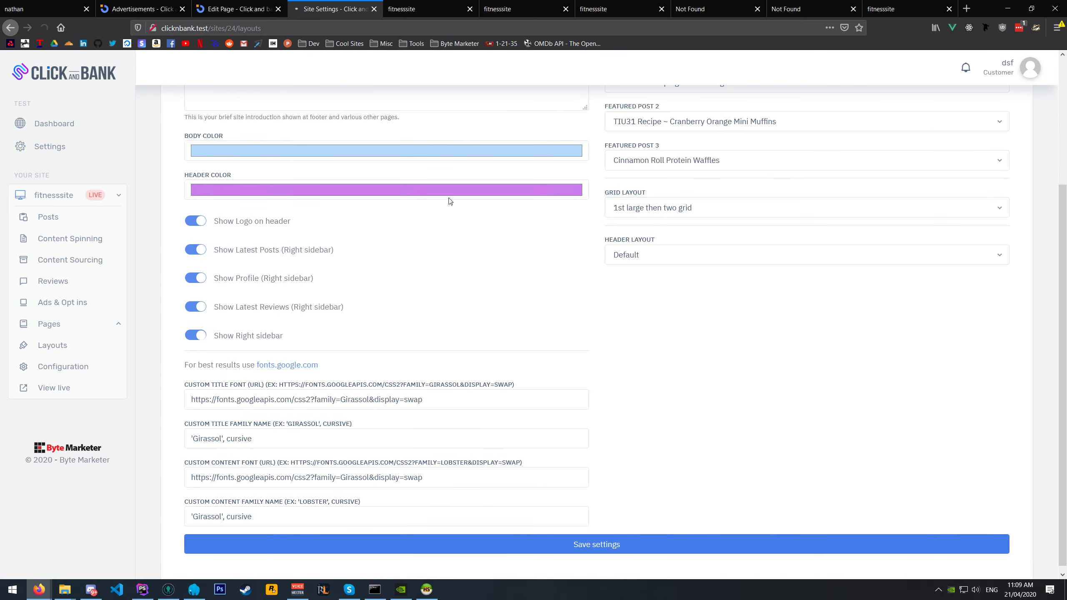
left_click(422, 5)
key("F5")
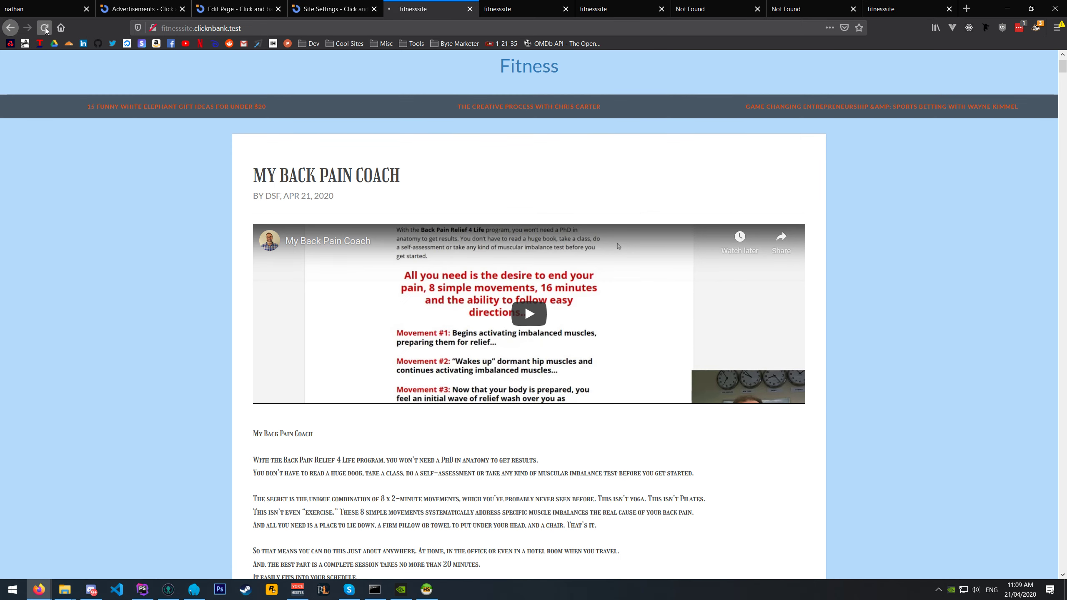
scroll(230, 206, "down", 12)
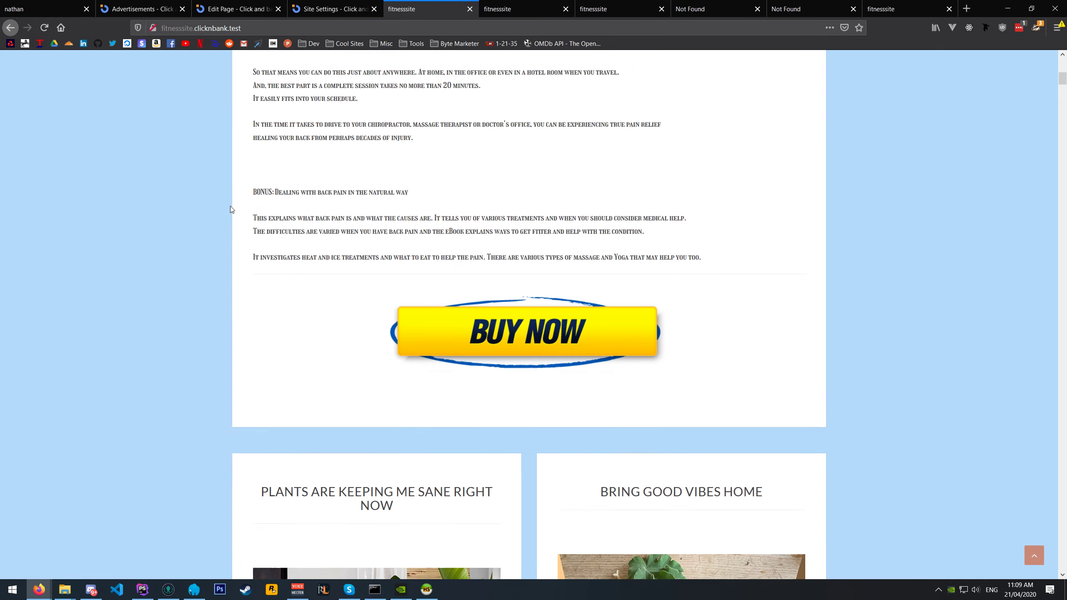
- Set the grid layout to "Two grid columns", save the layout settings, and reload the live site
key("ctrl+shift+Tab")
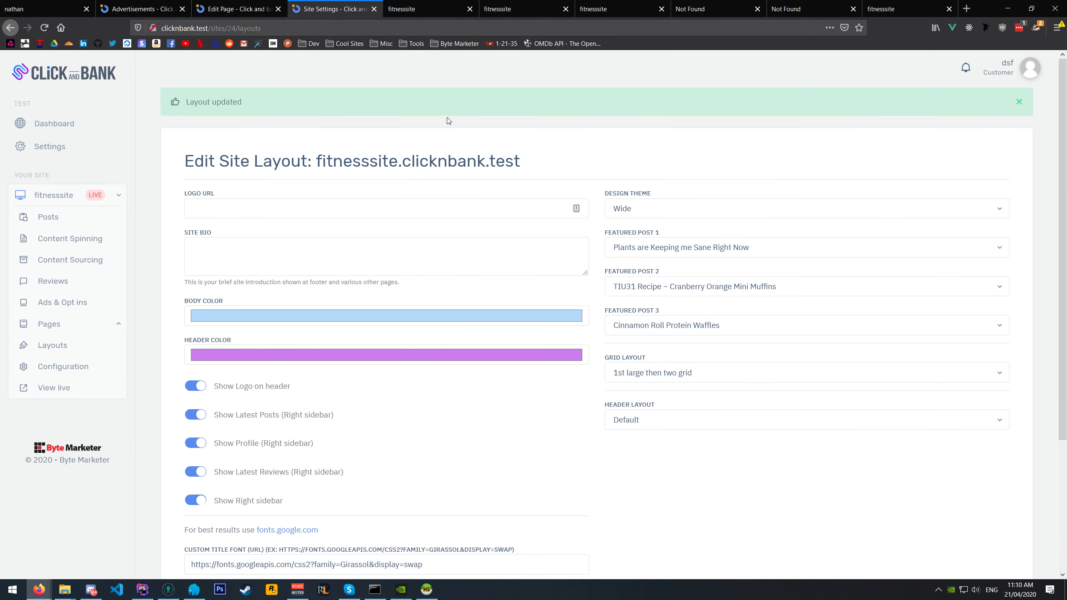
left_click(645, 421)
left_click(647, 373)
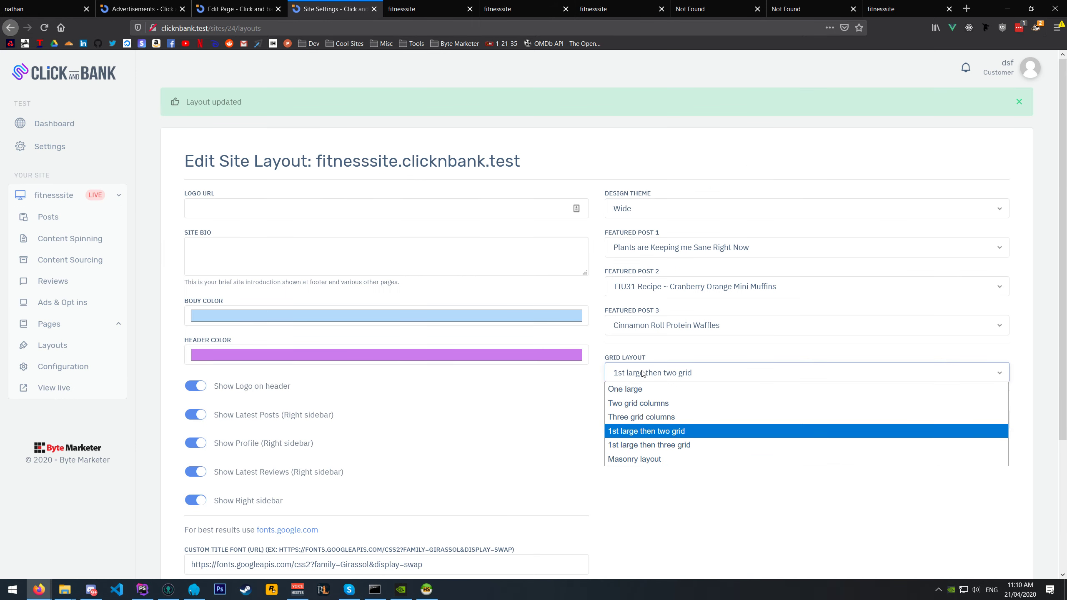
left_click(642, 404)
scroll(631, 421, "down", 3)
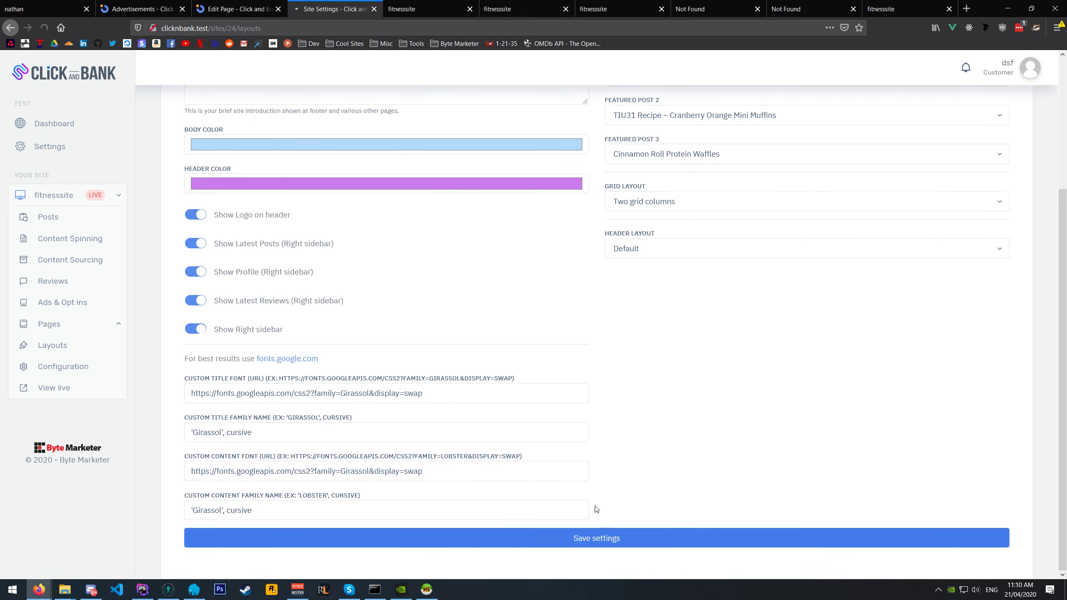
left_click(392, 4)
left_click(45, 30)
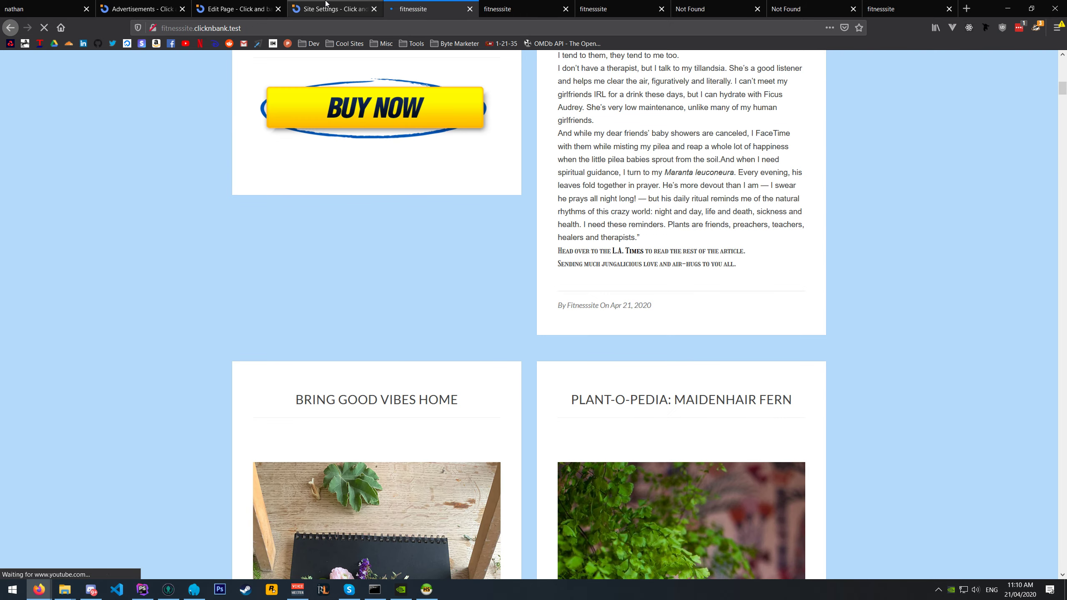
- Try the "Banner and text" header layout to see the URL and label fields it offers
left_click(295, 5)
left_click(645, 418)
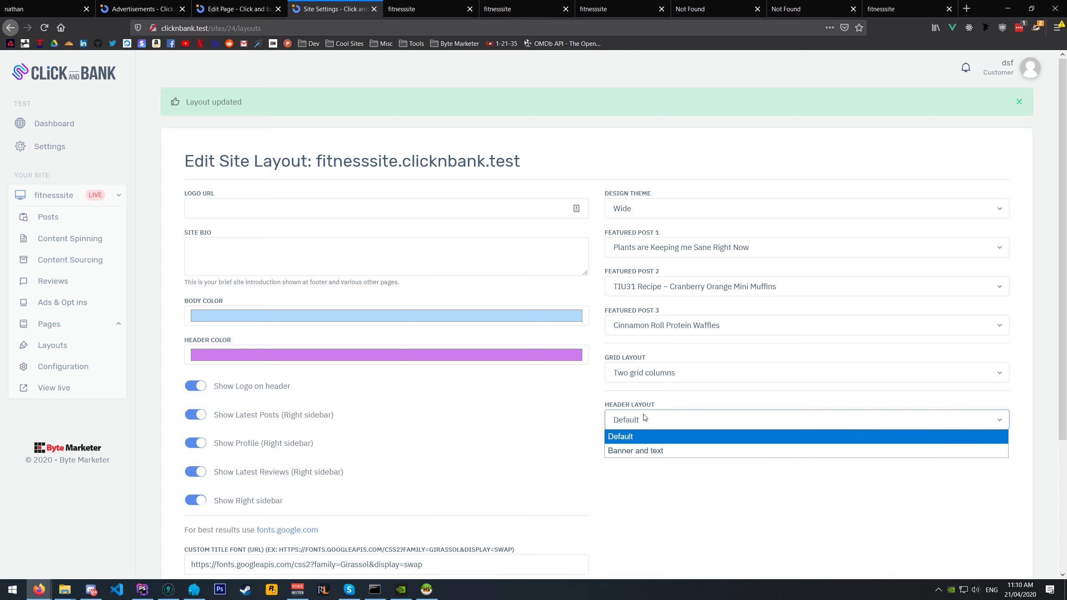
left_click(649, 452)
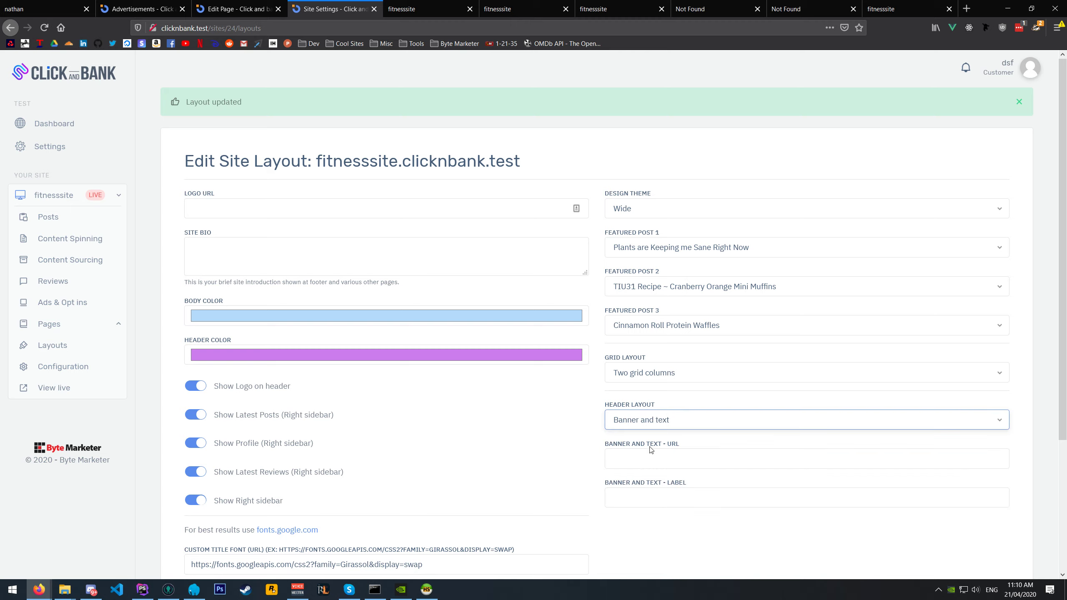
left_click(659, 457)
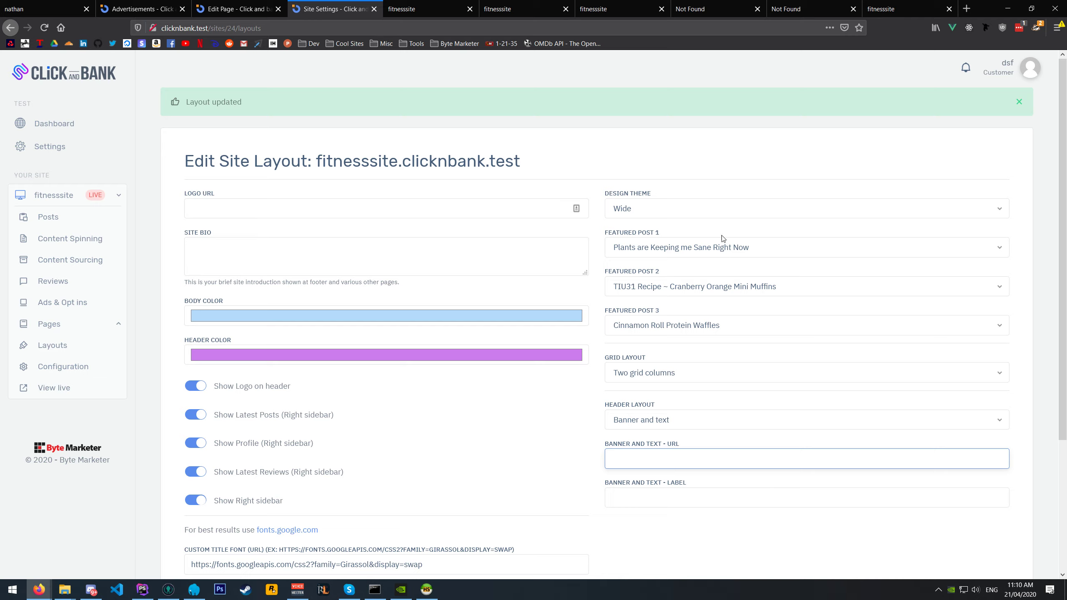
- Clear Featured Posts 3, 2 and 1 by resetting each to "Please Select"
left_click(654, 332)
scroll(654, 198, "up", 5)
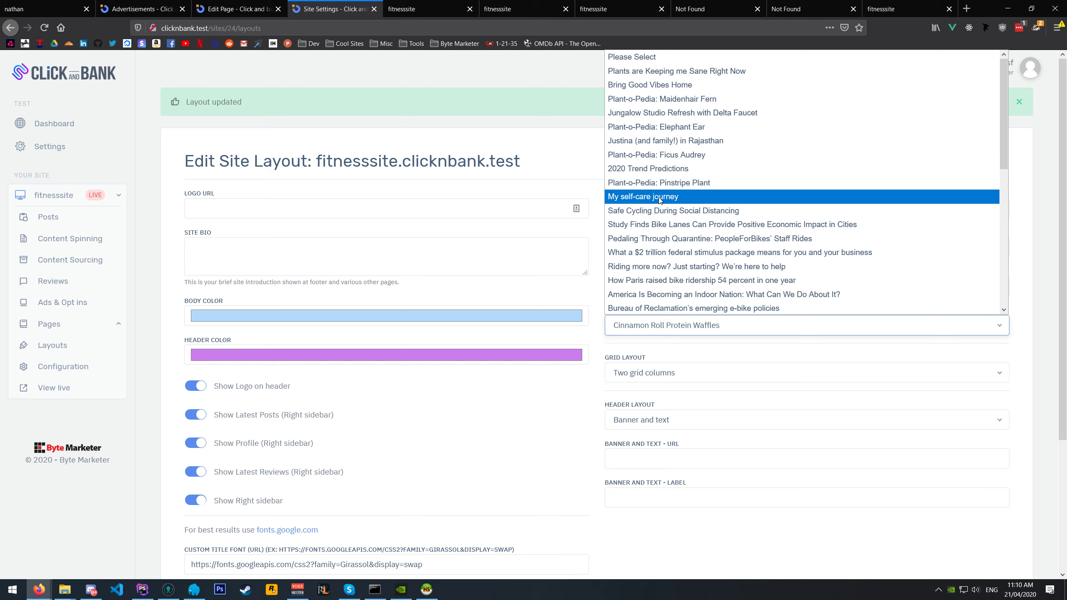
left_click(655, 61)
left_click(655, 294)
scroll(655, 294, "up", 15)
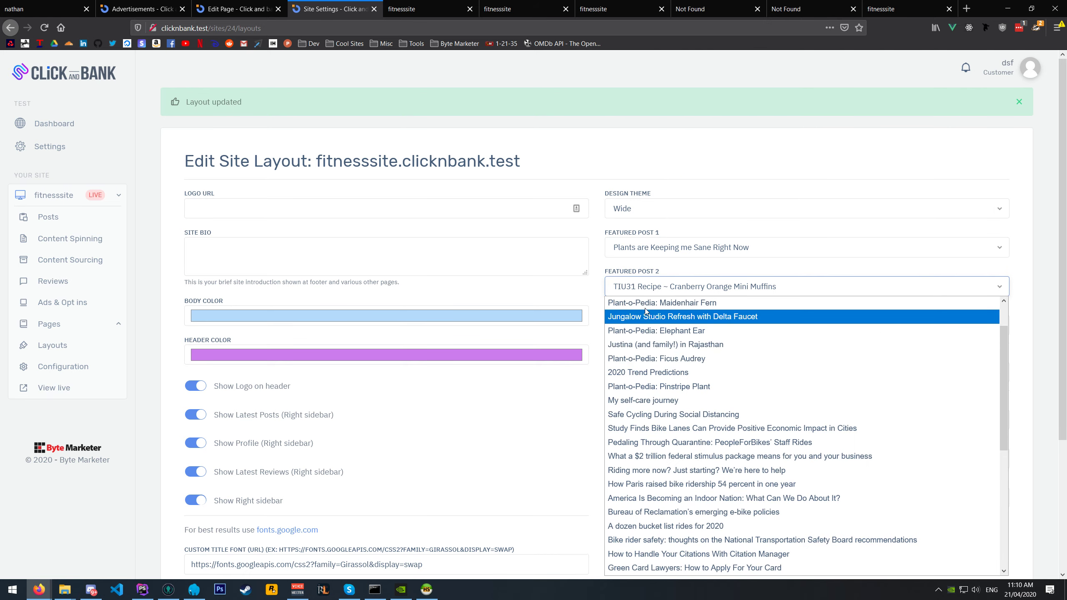
left_click(638, 302)
left_click(640, 248)
left_click(641, 265)
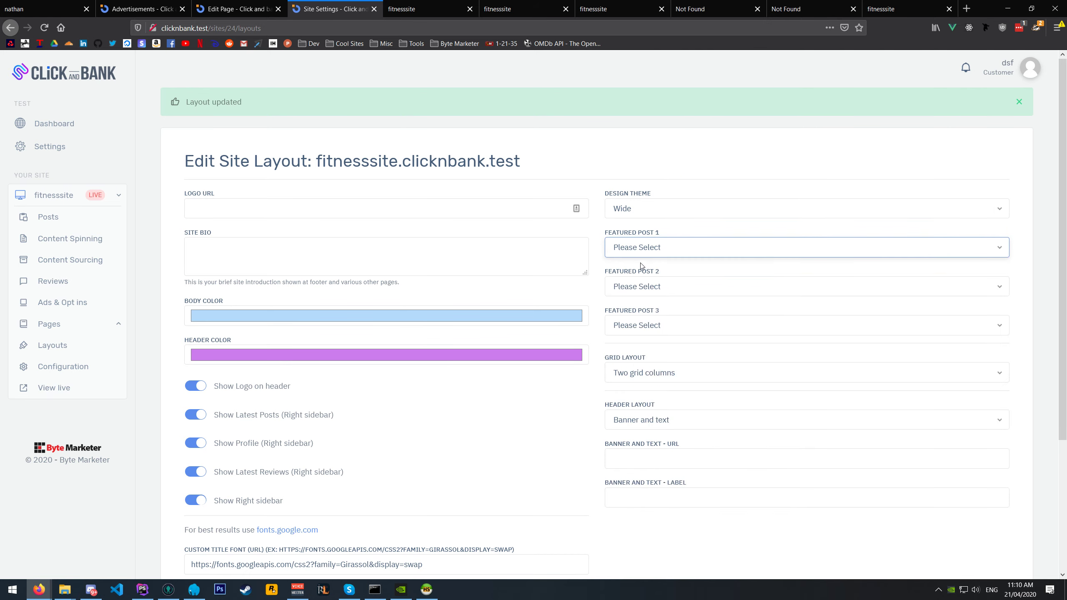
- Set the design theme to Default and try to save the layout settings
left_click(630, 210)
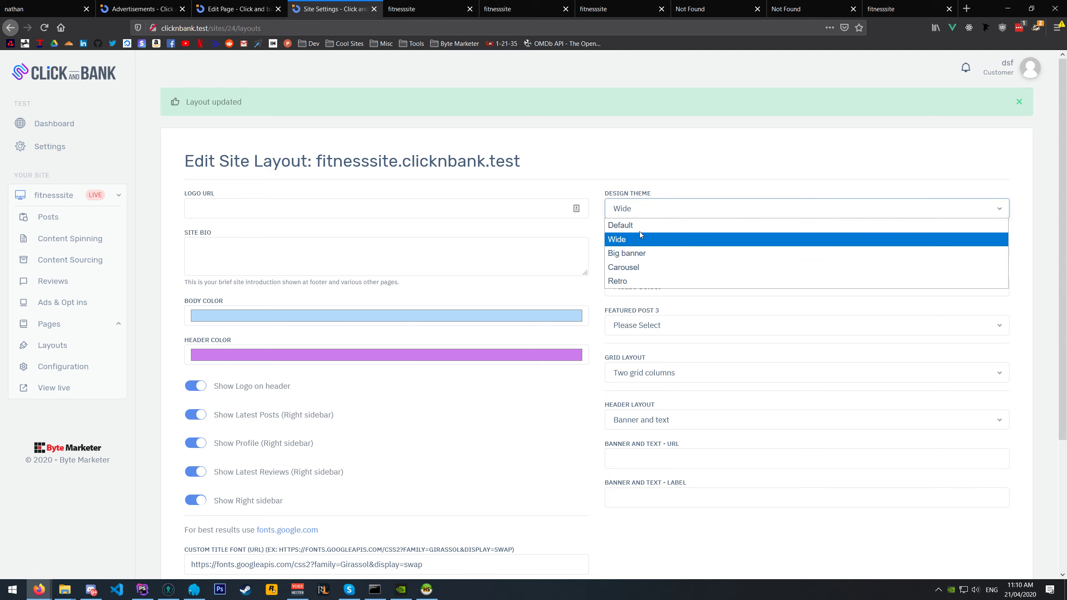
left_click(631, 225)
scroll(353, 420, "down", 4)
left_click(362, 546)
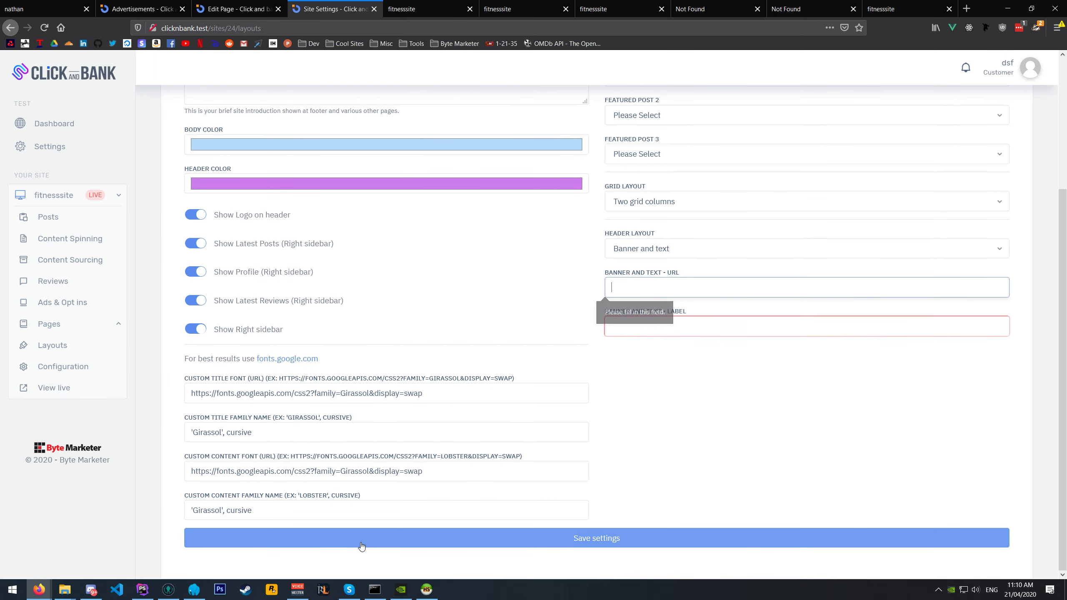
- Set the header layout back to Default, save the layout settings, and reload the live site
left_click(647, 249)
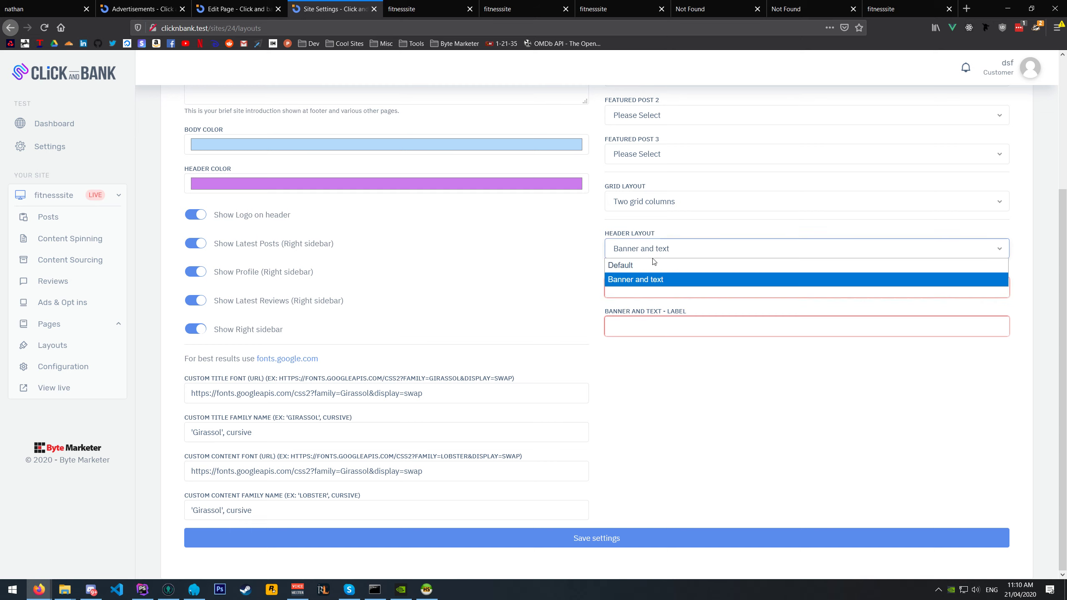
left_click(630, 265)
left_click(610, 539)
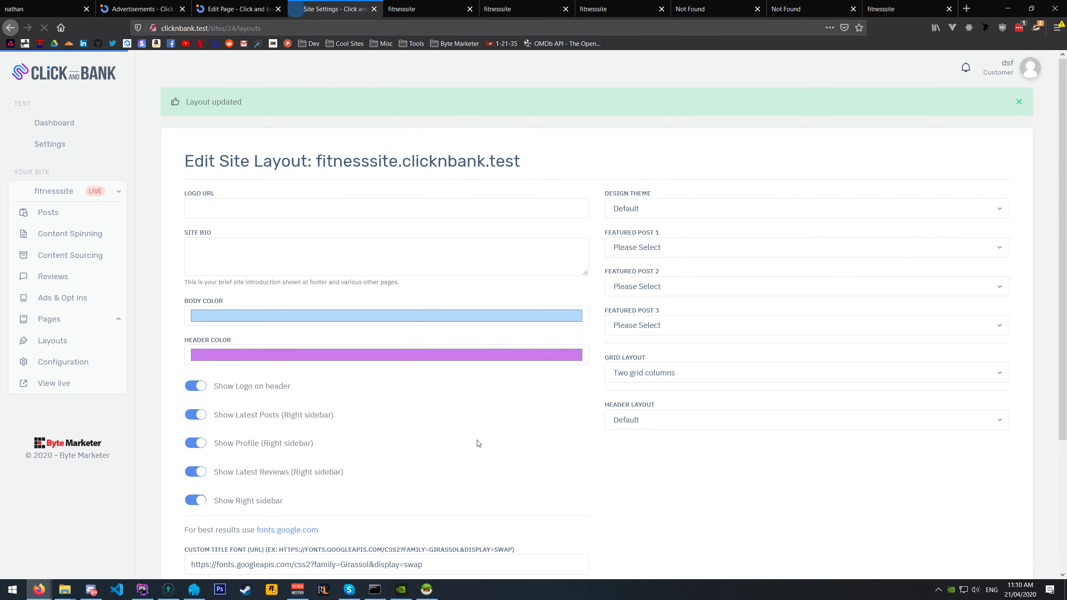
scroll(477, 441, "down", 5)
left_click(430, 4)
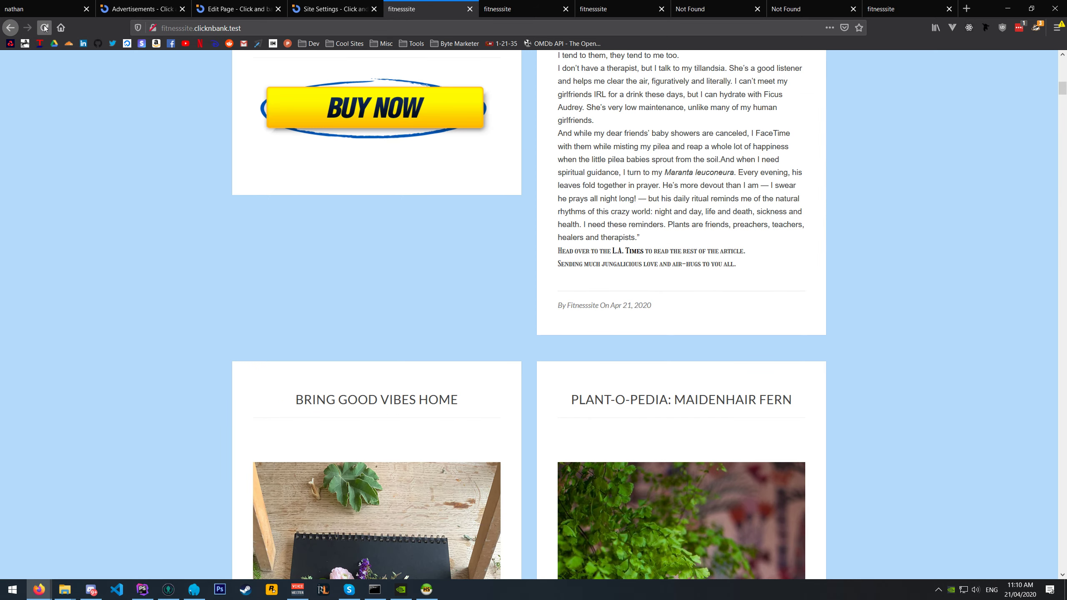
key("F5")
- Set the grid layout to "One large", save the layout settings, and reload the live site
left_click(335, 3)
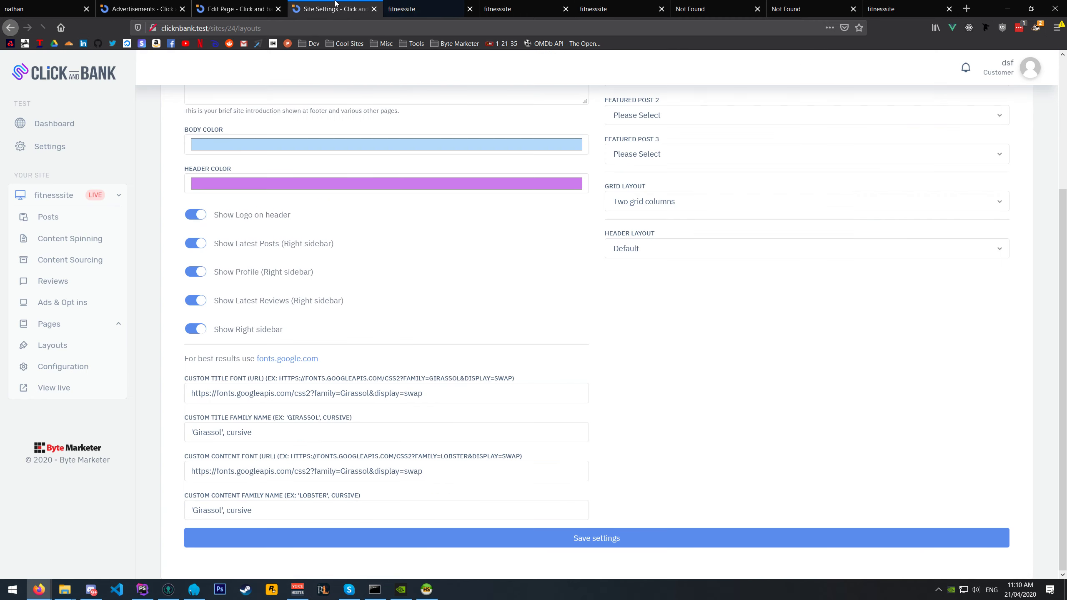
left_click_drag(435, 401, 184, 387)
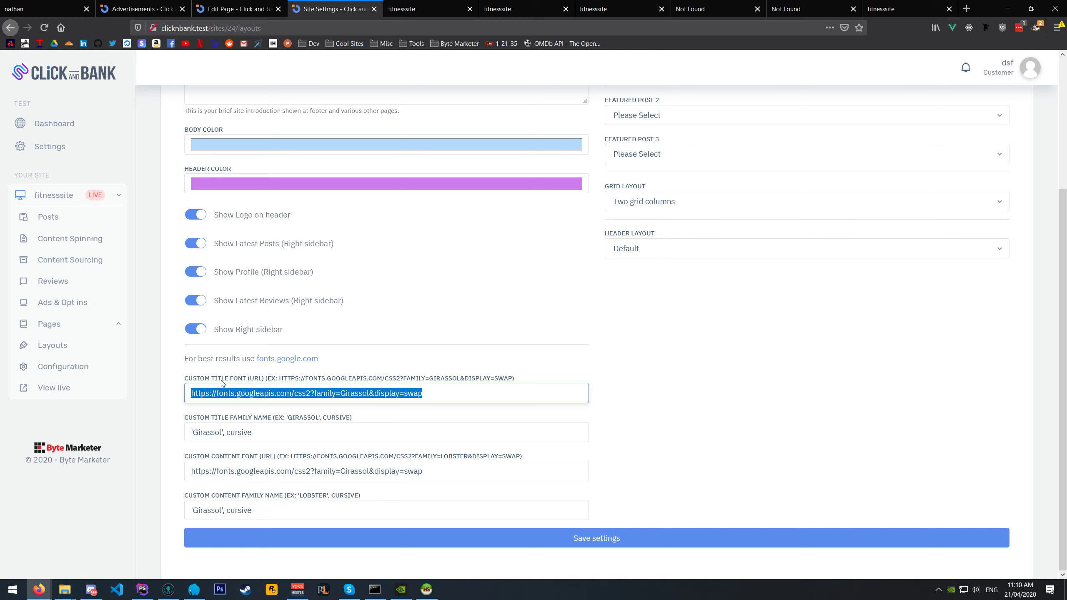
left_click(676, 195)
left_click(634, 218)
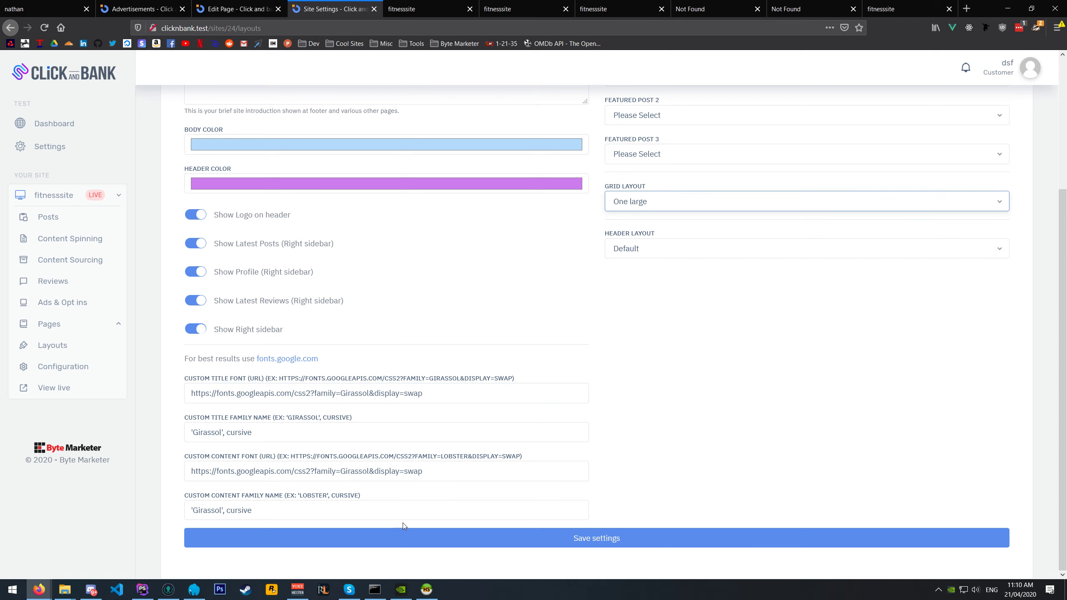
left_click(404, 536)
left_click(422, 8)
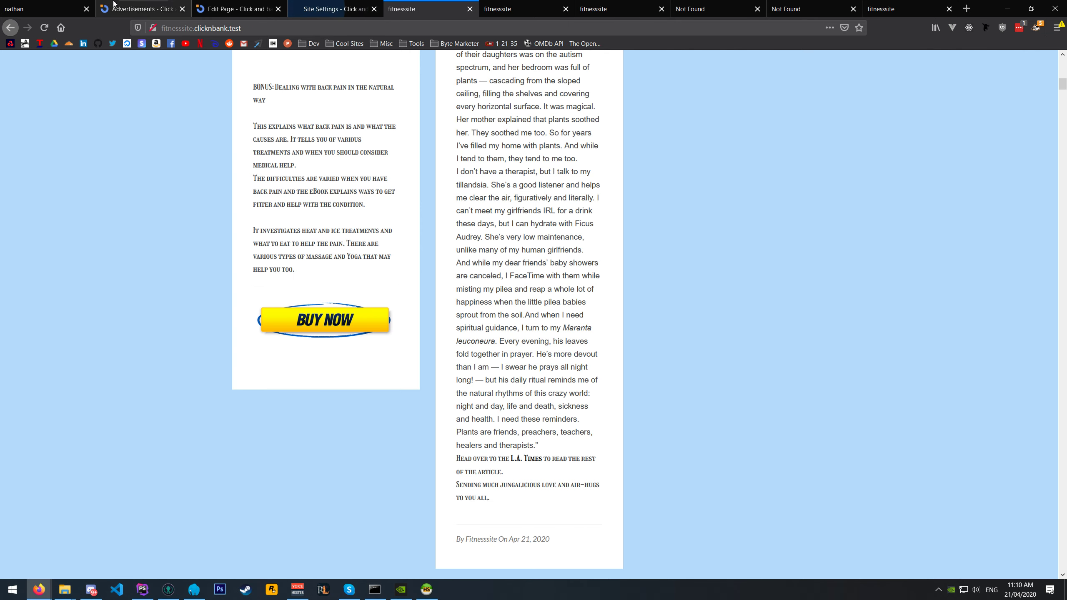
left_click(39, 30)
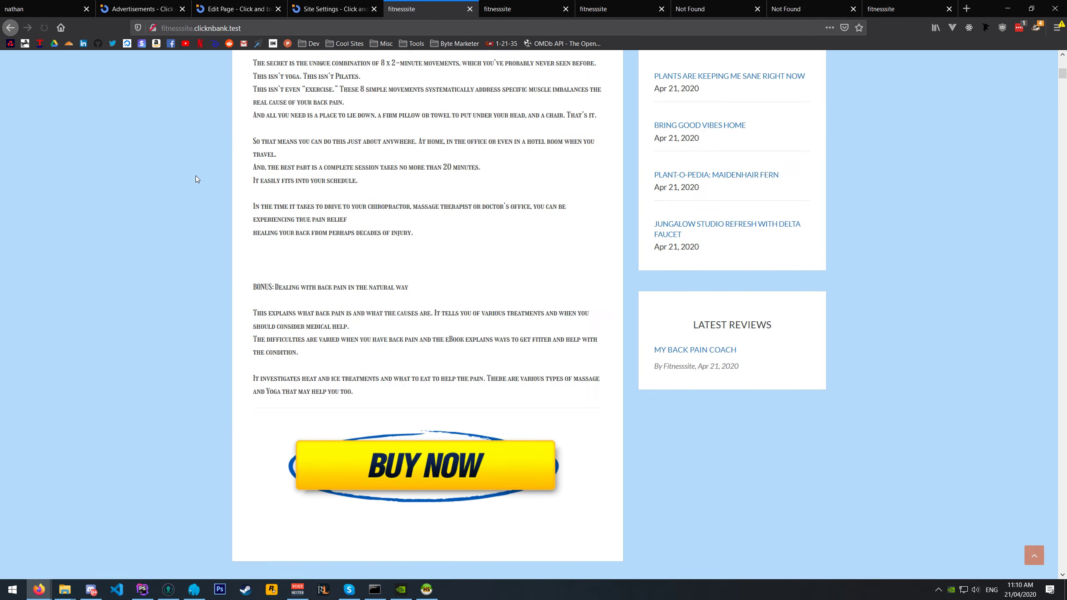
- Examine the title font, content font and right sidebar around the My Back Pain Coach post on the live site
scroll(219, 202, "up", 10)
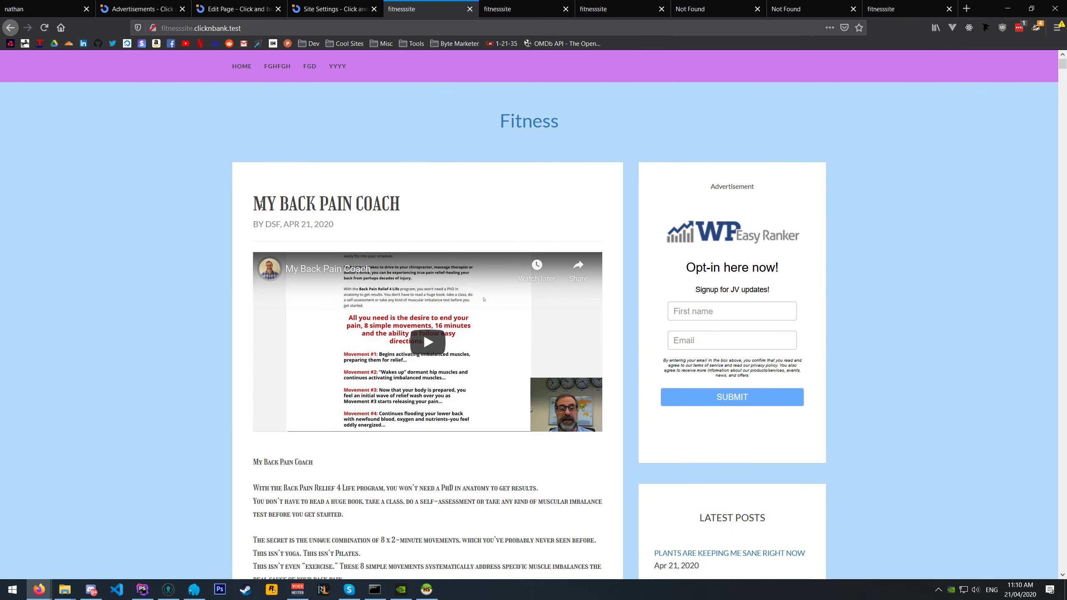
left_click_drag(261, 205, 225, 182)
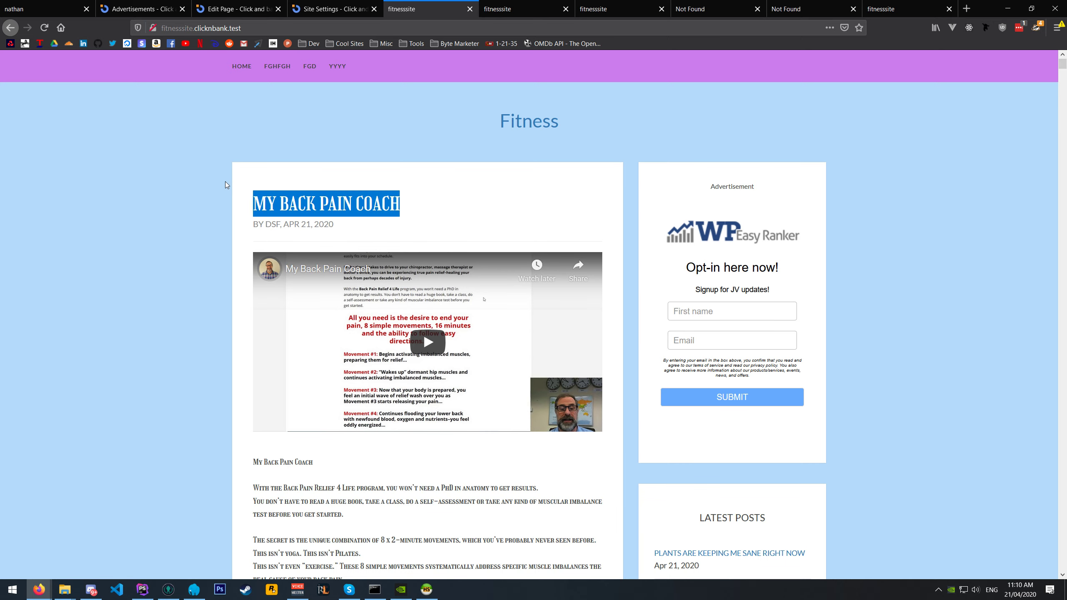
left_click(225, 182)
scroll(225, 182, "down", 5)
scroll(223, 190, "down", 1)
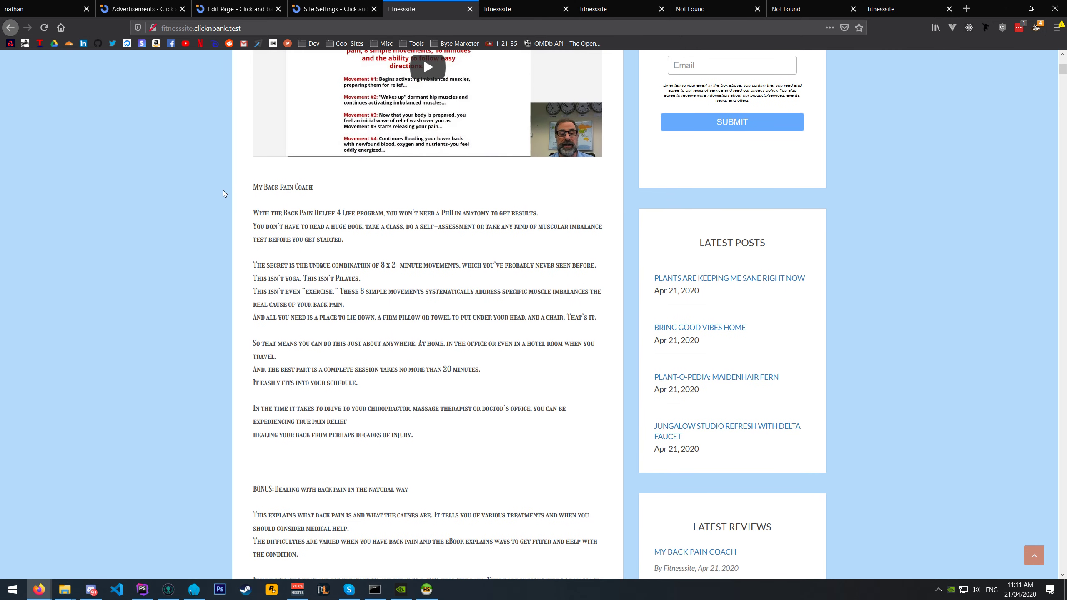
- Examine the content font in the My Back Pain Coach article and the posts below it on the live site
scroll(221, 190, "down", 2)
scroll(253, 247, "up", 2)
mouse_move(246, 186)
left_mouse_down()
mouse_move(379, 242)
mouse_move(446, 432)
left_mouse_up()
scroll(447, 433, "down", 2)
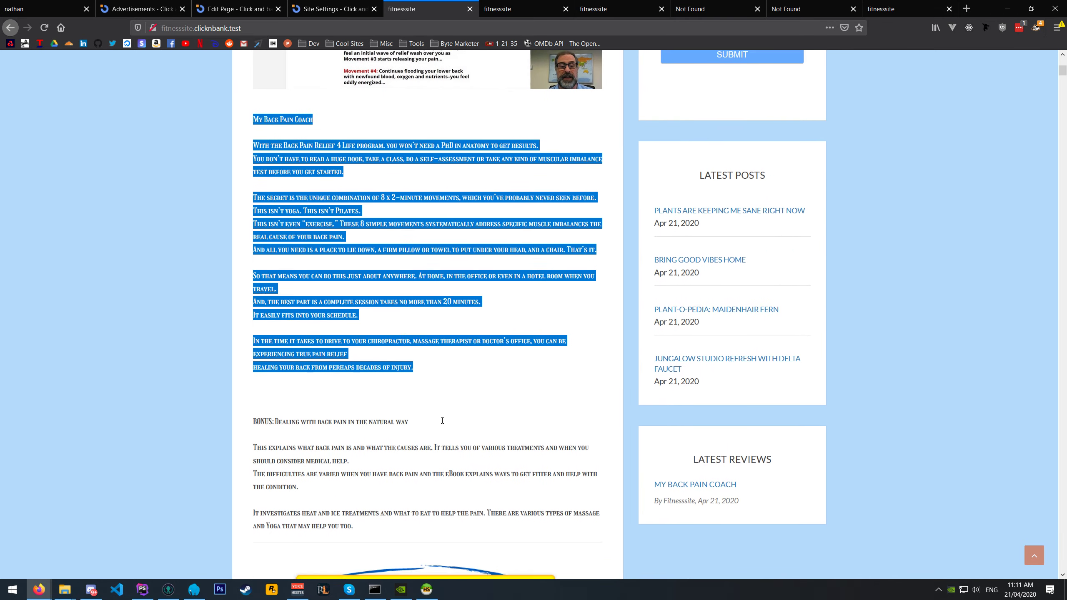
left_click(440, 404)
scroll(439, 406, "down", 20)
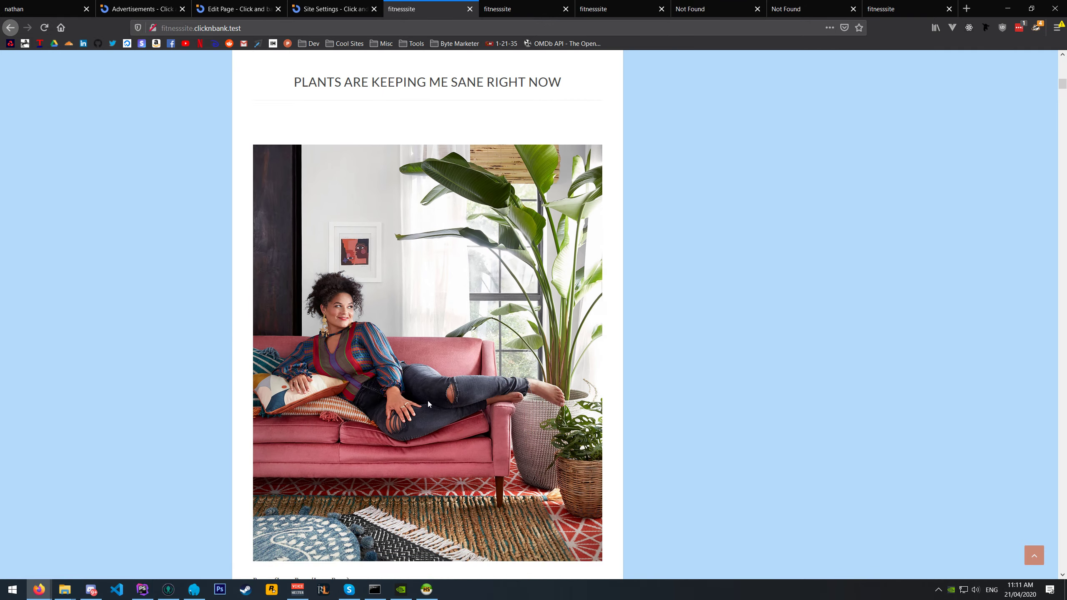
scroll(412, 289, "down", 15)
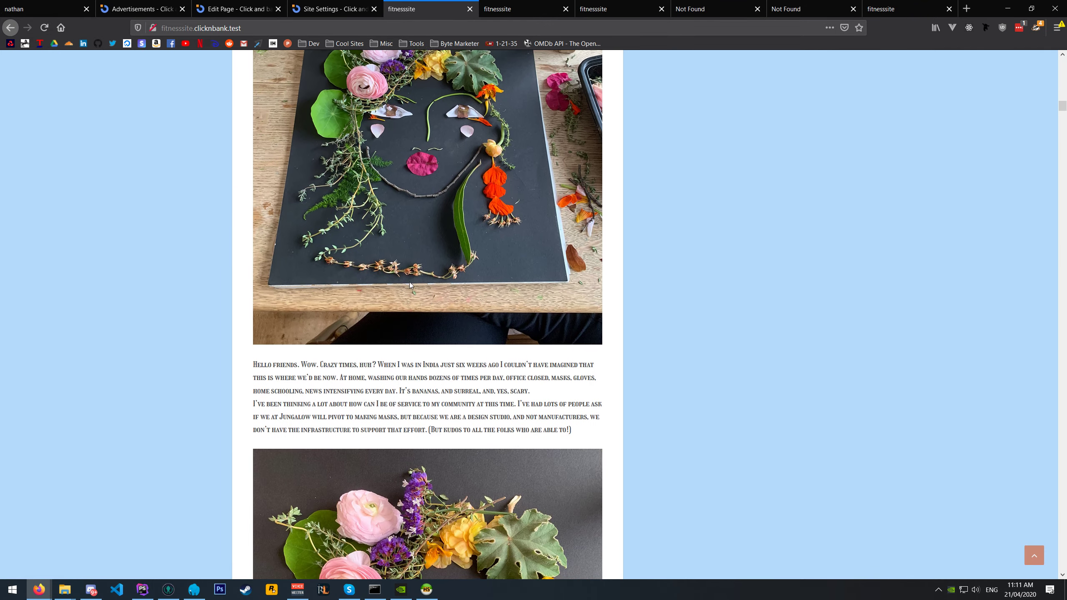
- Return to the fitnesssite layout settings and view the Featured Post 1 choices without changing the selection
left_click(360, 3)
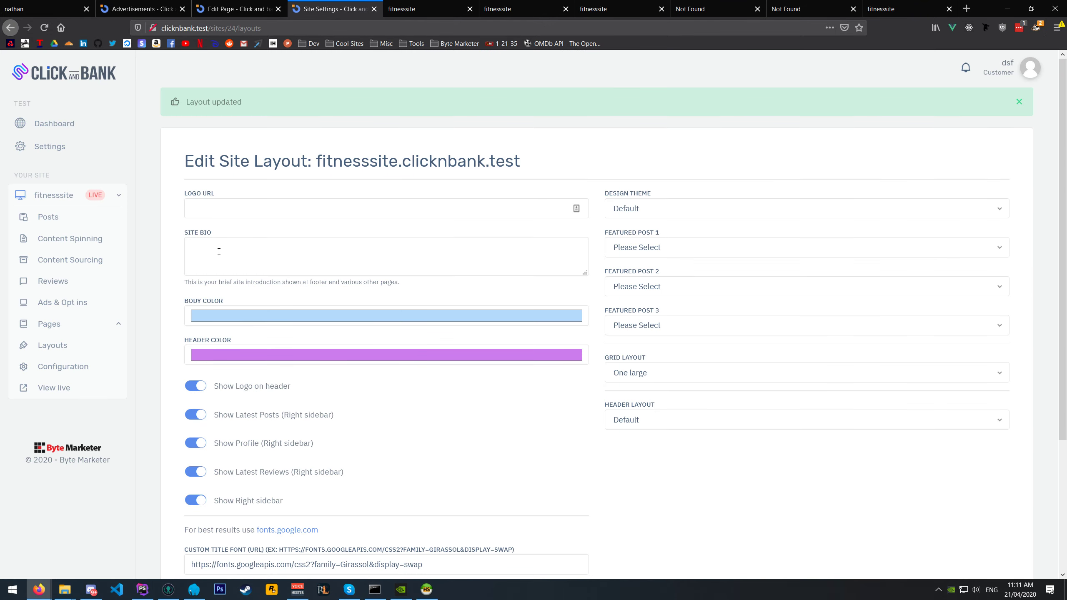
left_click(679, 249)
left_click(658, 146)
- Look through the site's Layouts and Ads & Opt ins sections and expand the list of pages
left_click(73, 321)
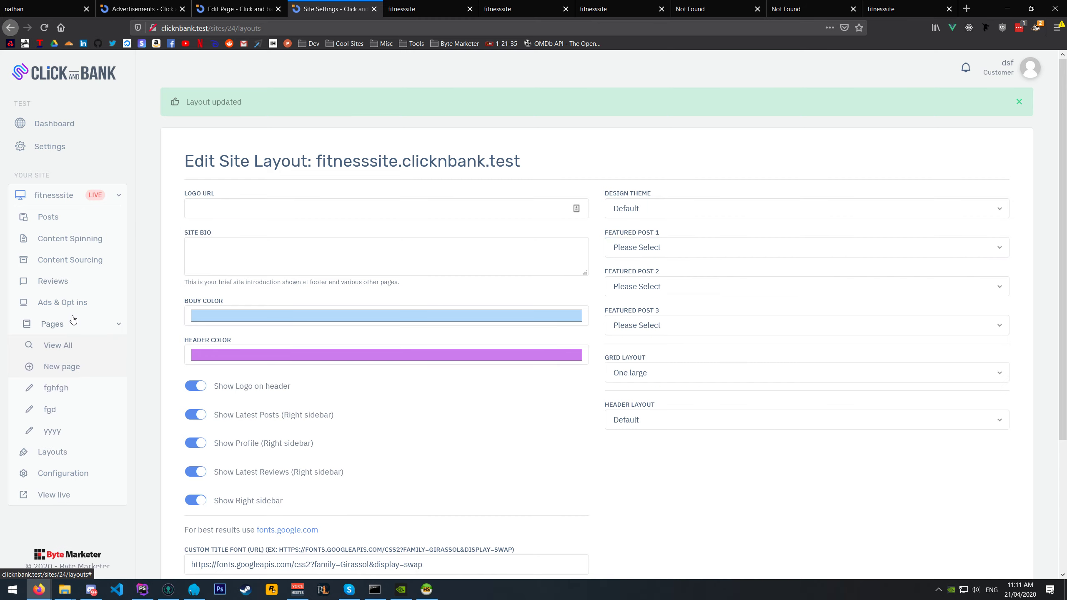
left_click(75, 452)
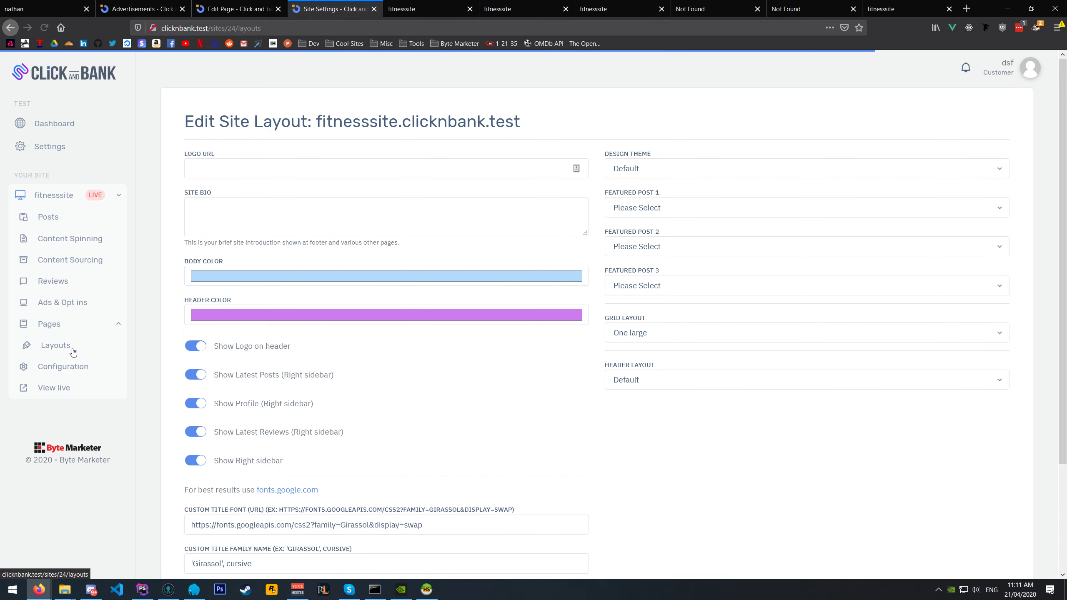
left_click(71, 305)
left_click(63, 325)
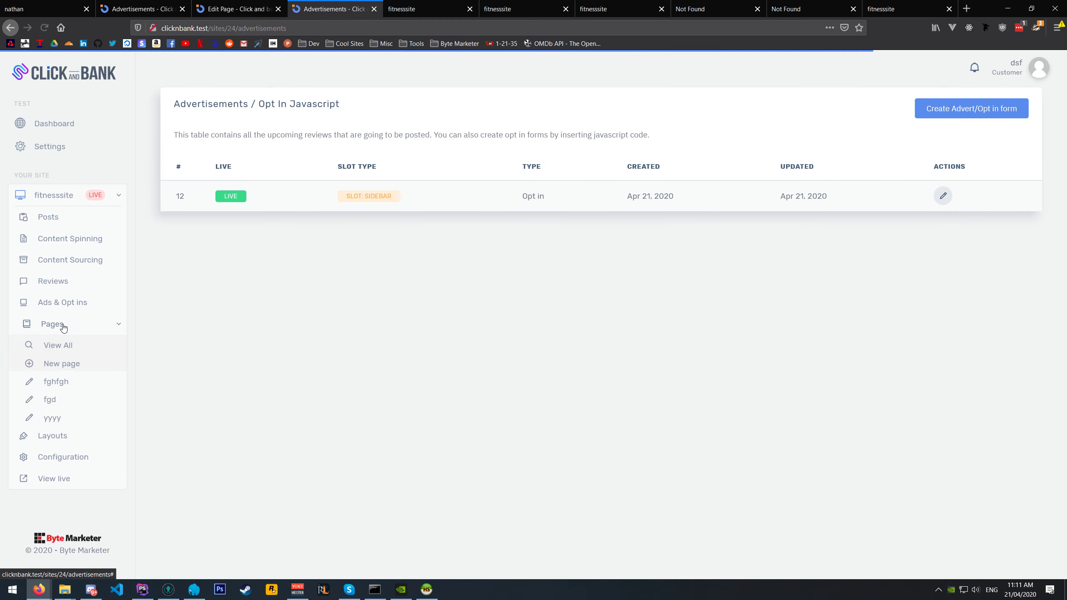